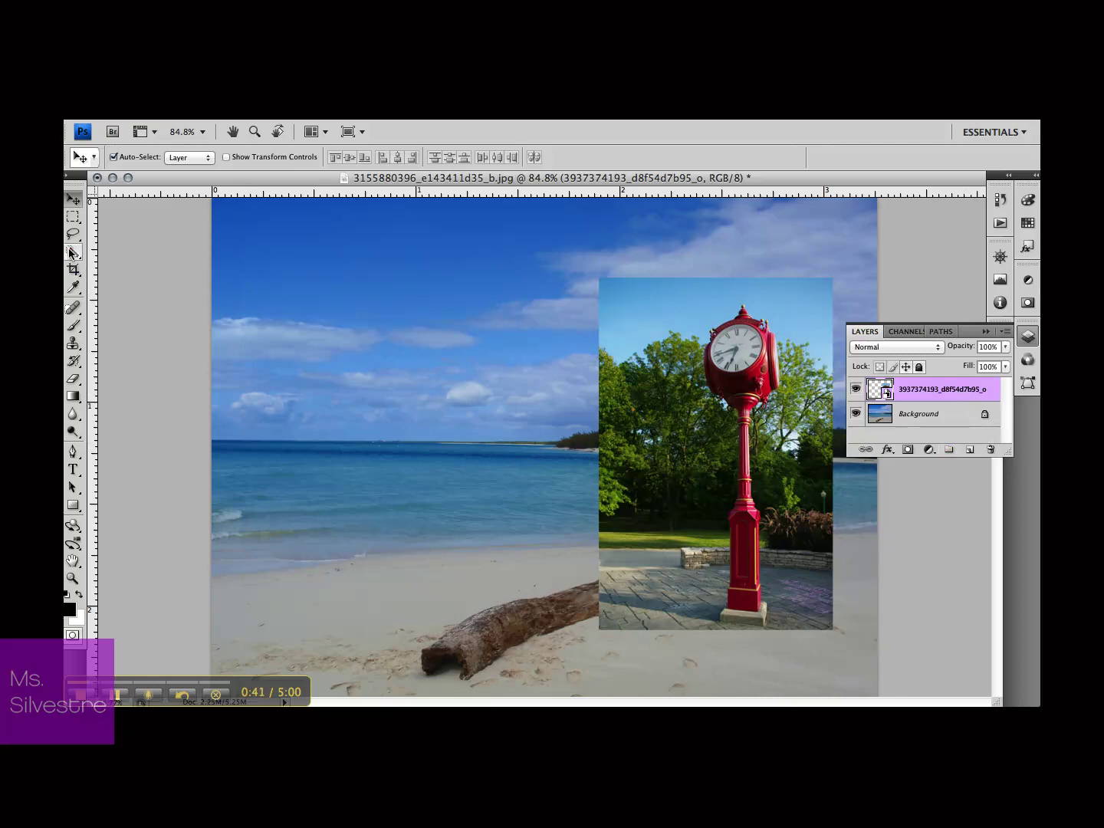
Step: Select the red street clock in the placed photo with the Quick Selection tool, from its base up to its top
{"action": "left_click", "coordinate": [73, 252]}
{"action": "left_click", "coordinate": [121, 157]}
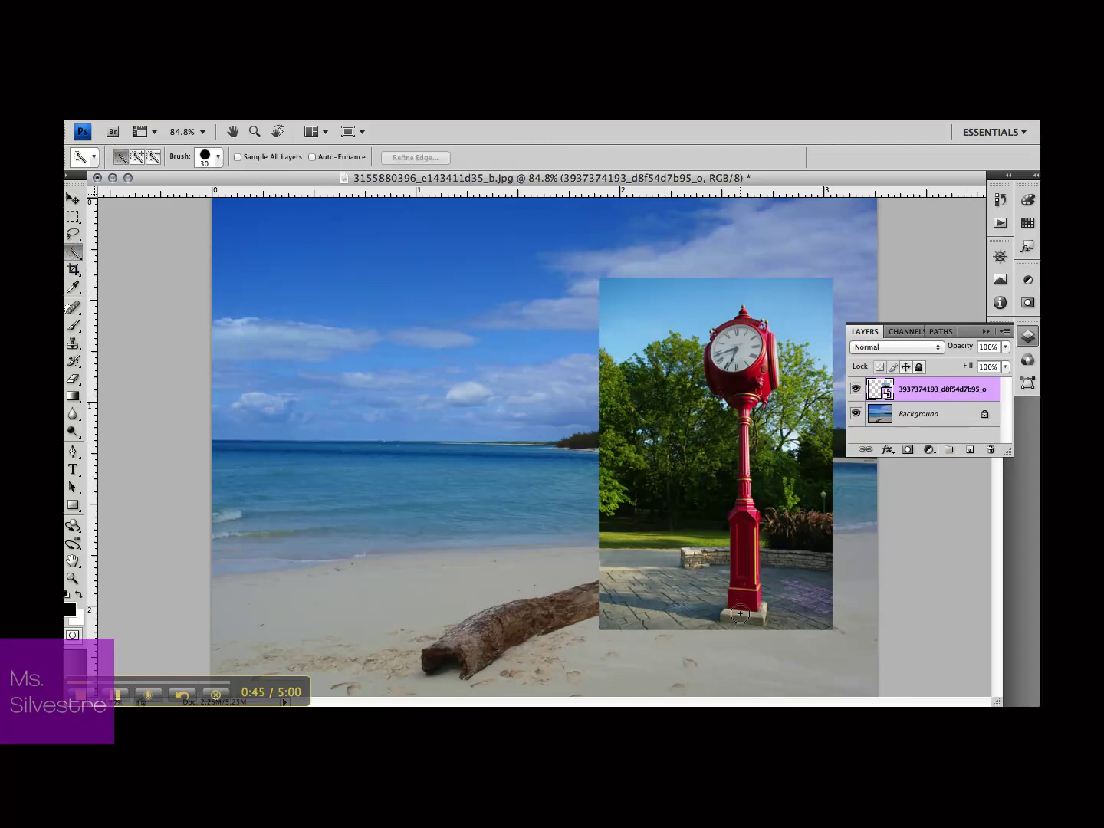
{"action": "left_click_drag", "start_coordinate": [744, 525], "coordinate": [747, 489]}
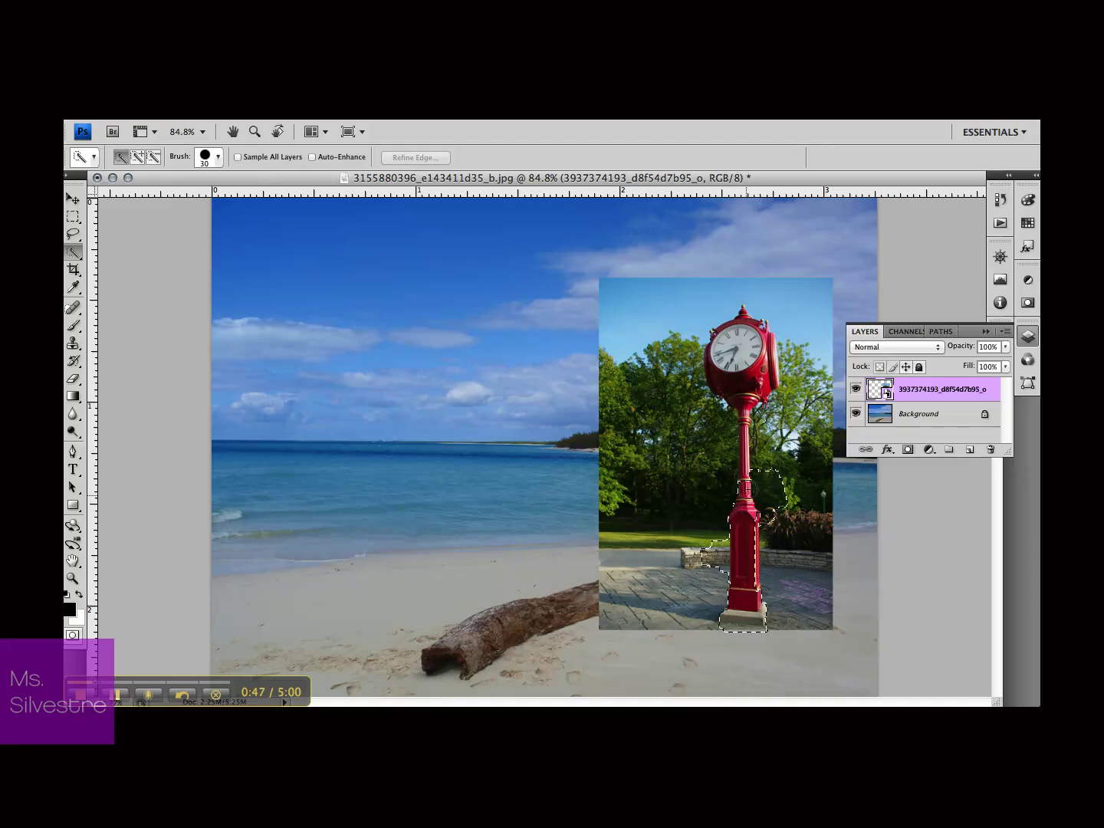
{"action": "left_click_drag", "start_coordinate": [744, 425], "coordinate": [747, 326]}
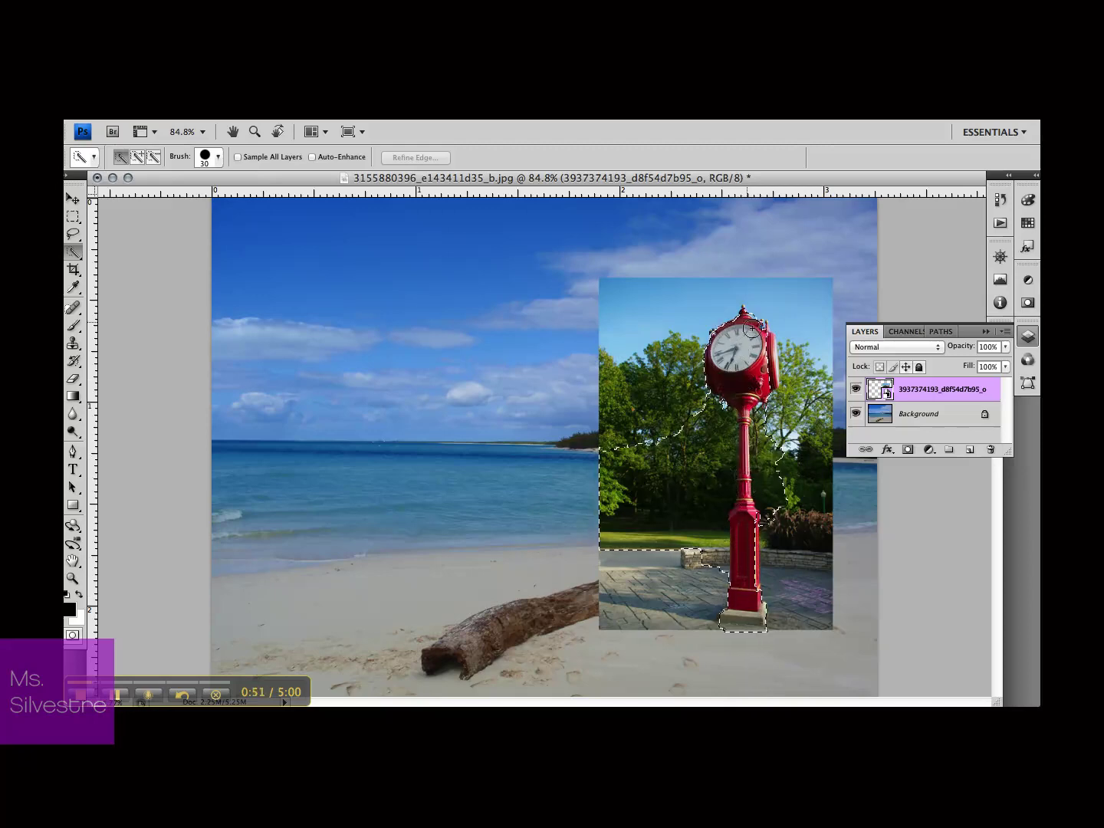
{"action": "left_click_drag", "start_coordinate": [773, 694], "coordinate": [773, 694]}
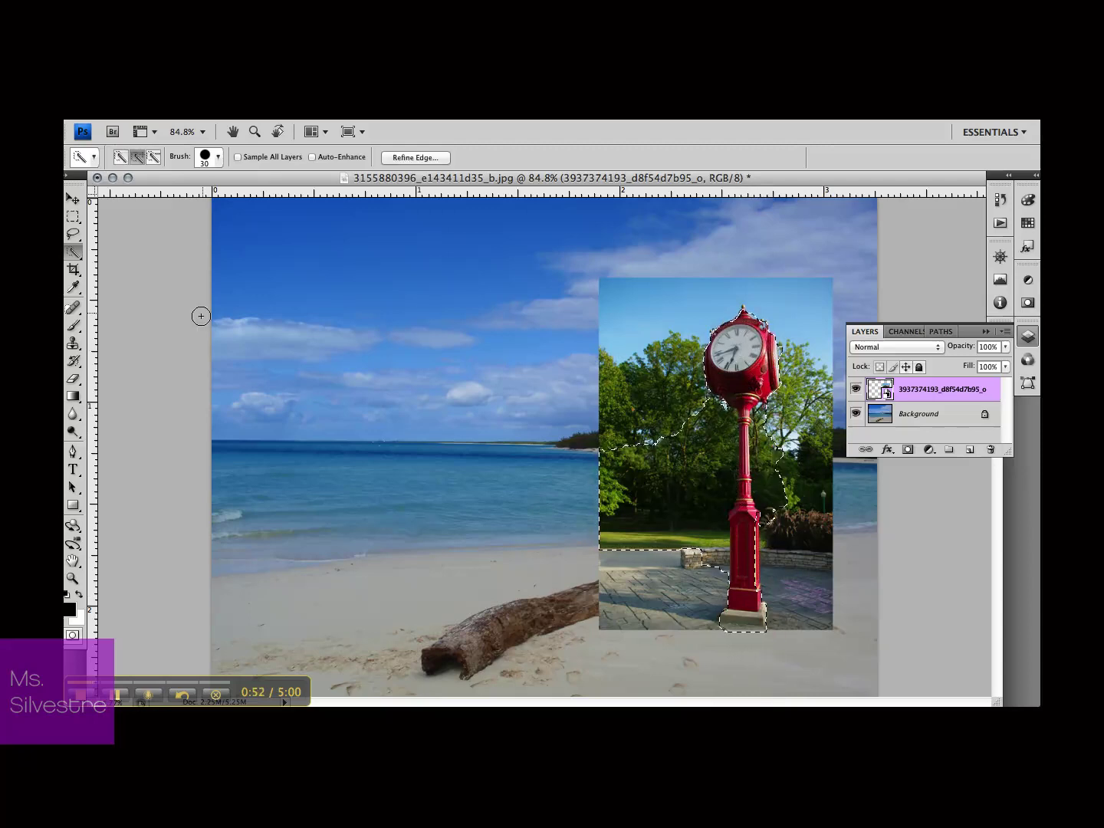
Step: Subtract the trees and background on both sides of the clock post from the selection
{"action": "left_click", "coordinate": [155, 163]}
{"action": "mouse_move", "coordinate": [607, 536]}
{"action": "left_mouse_down"}
{"action": "mouse_move", "coordinate": [614, 475]}
{"action": "mouse_move", "coordinate": [660, 498]}
{"action": "mouse_move", "coordinate": [617, 460]}
{"action": "mouse_move", "coordinate": [640, 456]}
{"action": "mouse_move", "coordinate": [667, 529]}
{"action": "mouse_move", "coordinate": [614, 453]}
{"action": "mouse_move", "coordinate": [621, 544]}
{"action": "mouse_move", "coordinate": [676, 544]}
{"action": "mouse_move", "coordinate": [702, 490]}
{"action": "mouse_move", "coordinate": [717, 522]}
{"action": "mouse_move", "coordinate": [717, 567]}
{"action": "mouse_move", "coordinate": [687, 464]}
{"action": "mouse_move", "coordinate": [671, 453]}
{"action": "mouse_move", "coordinate": [720, 448]}
{"action": "left_mouse_up"}
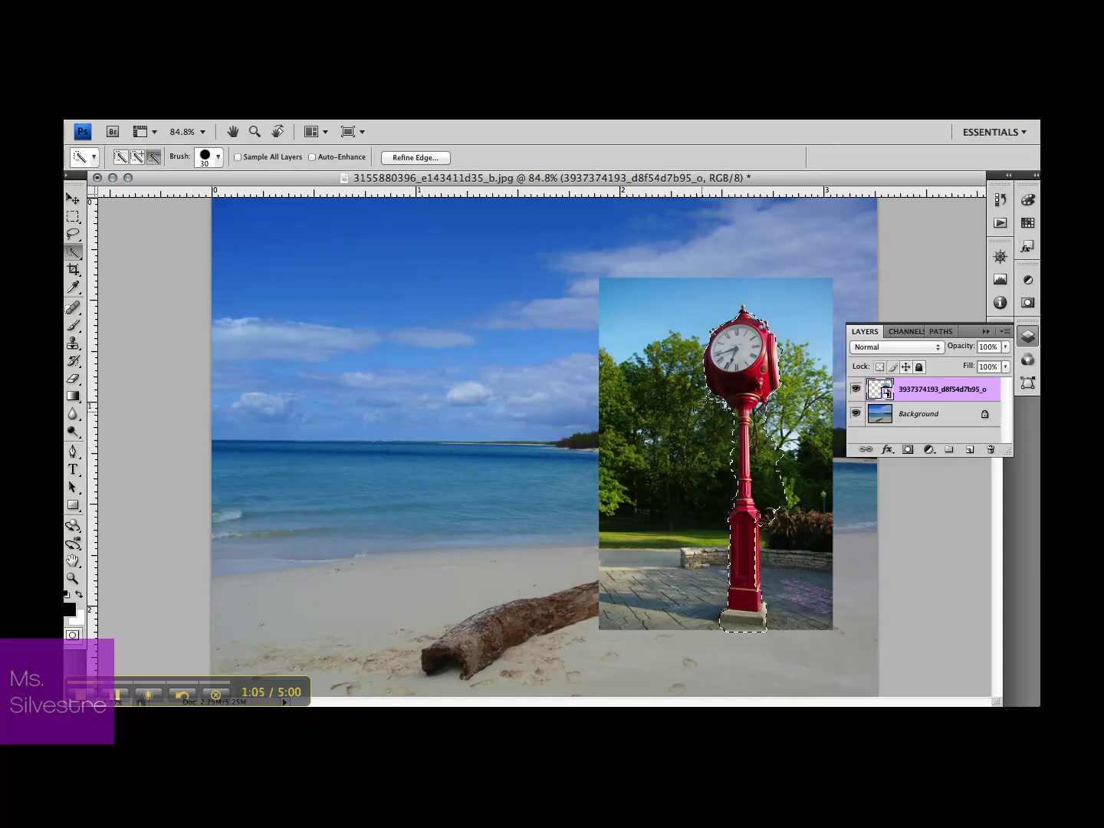
{"action": "left_click_drag", "start_coordinate": [719, 451], "coordinate": [722, 482]}
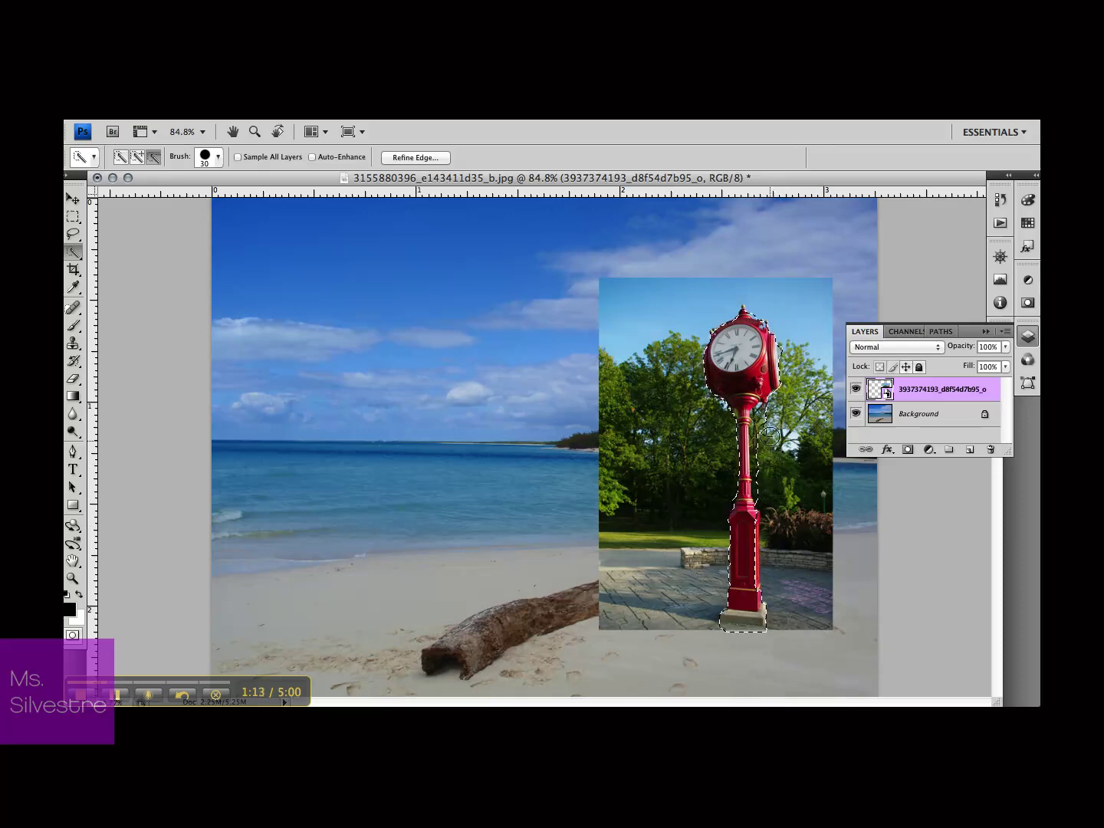
{"action": "left_click_drag", "start_coordinate": [767, 422], "coordinate": [763, 416]}
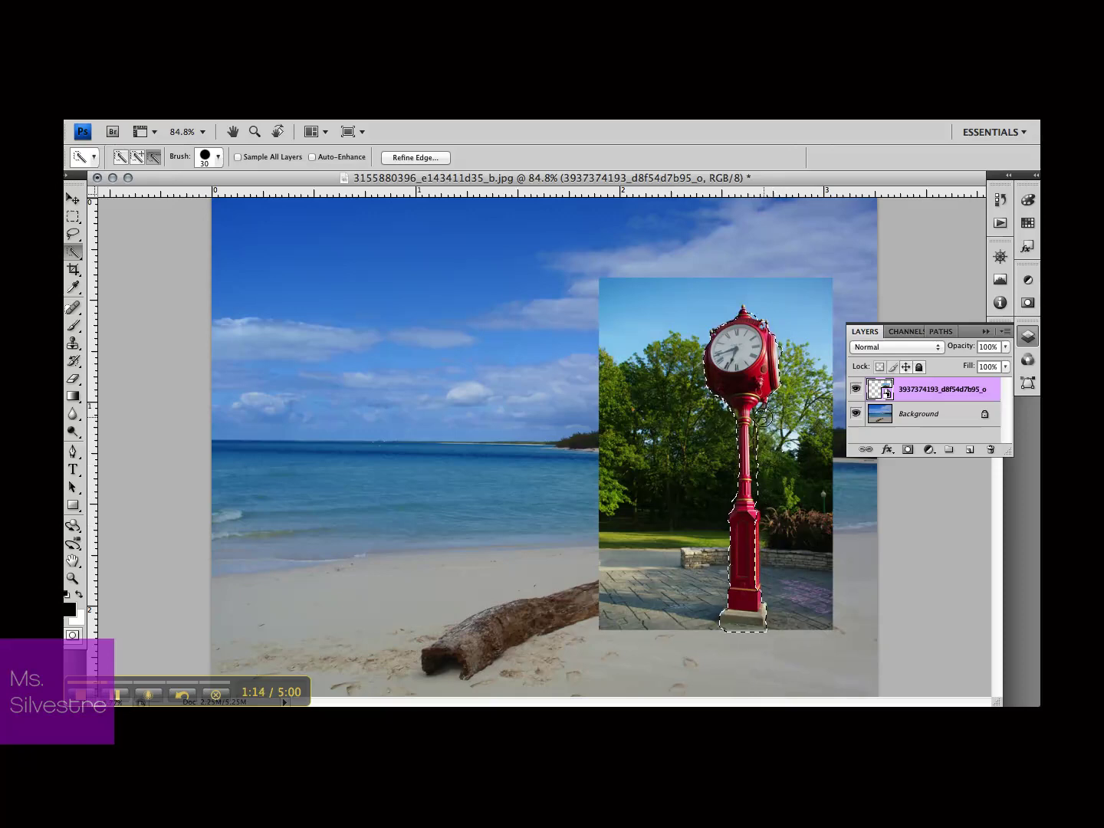
{"action": "left_click", "coordinate": [758, 491]}
{"action": "left_click", "coordinate": [770, 419]}
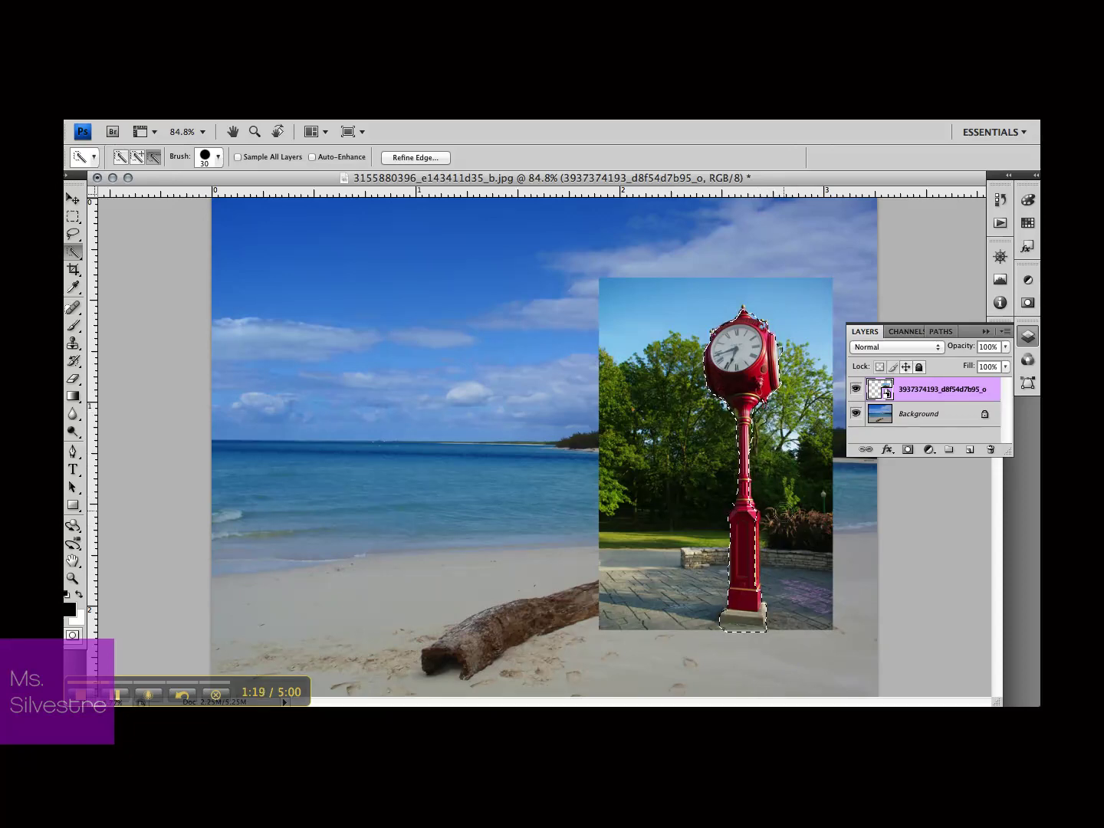
Step: Add a pixel mask to the clock photo's layer from the current selection
{"action": "left_click", "coordinate": [73, 200]}
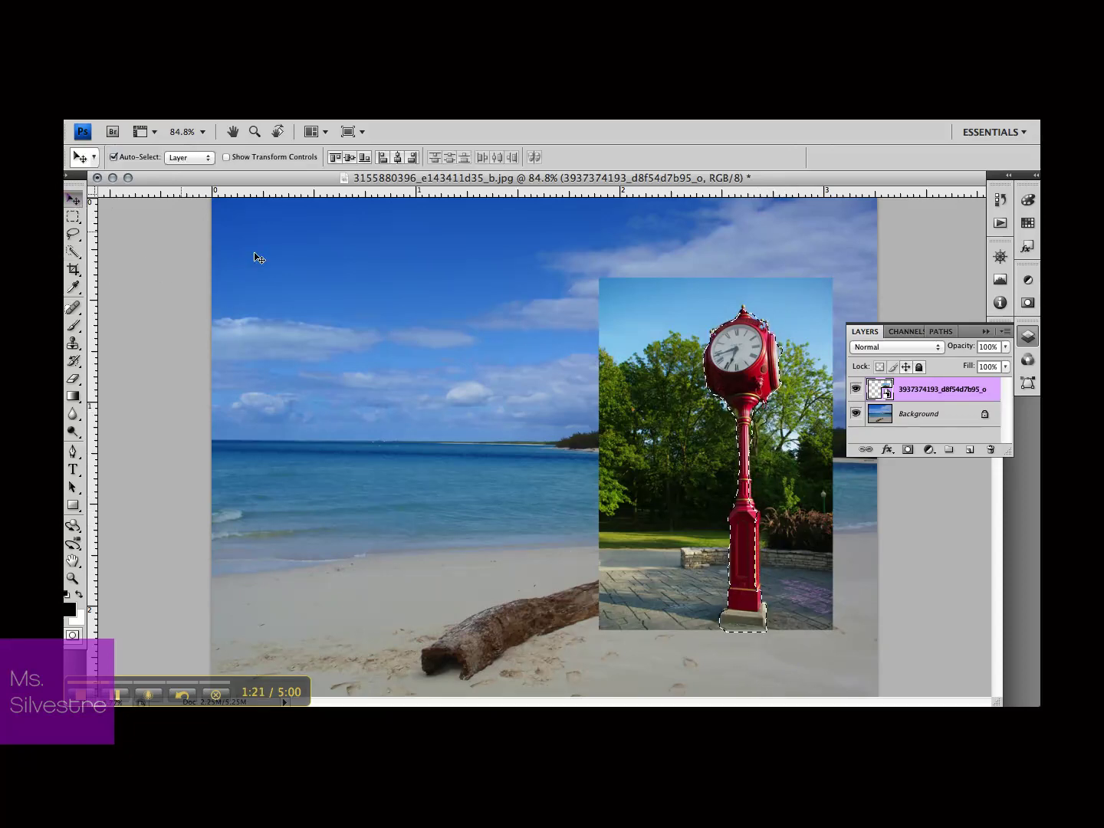
{"action": "left_click", "coordinate": [1028, 305]}
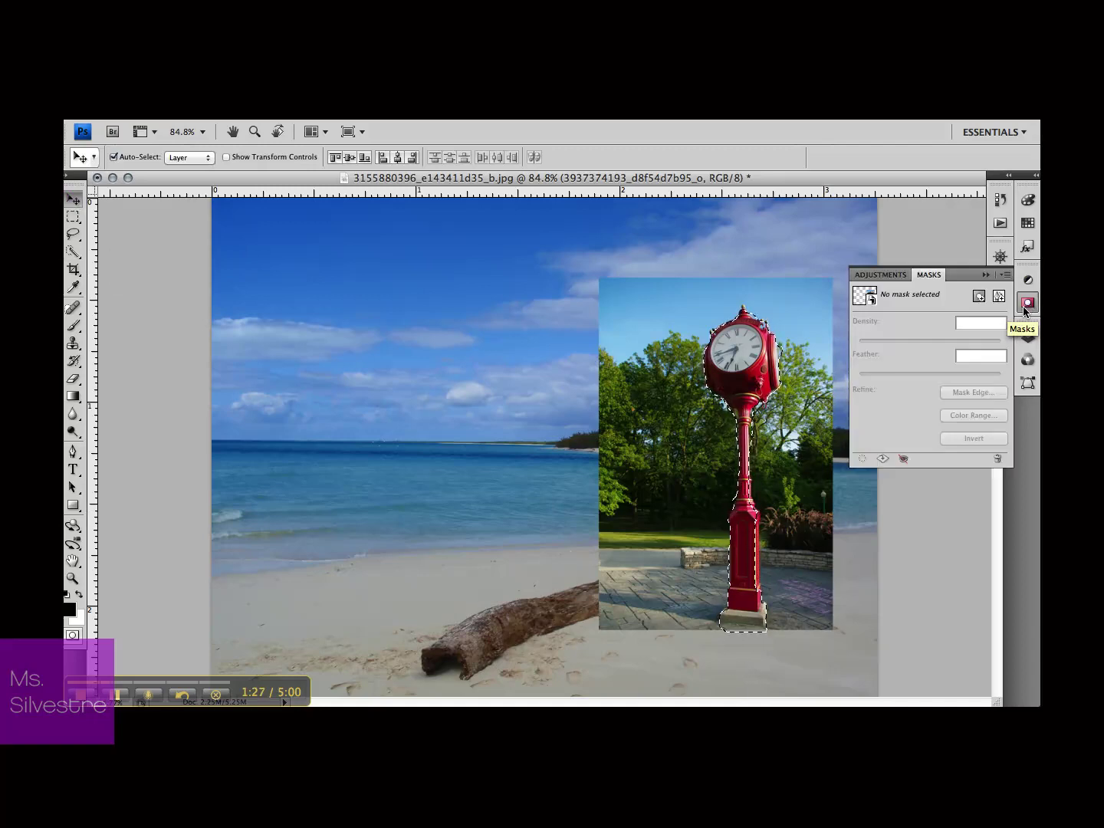
{"action": "left_click", "coordinate": [979, 297]}
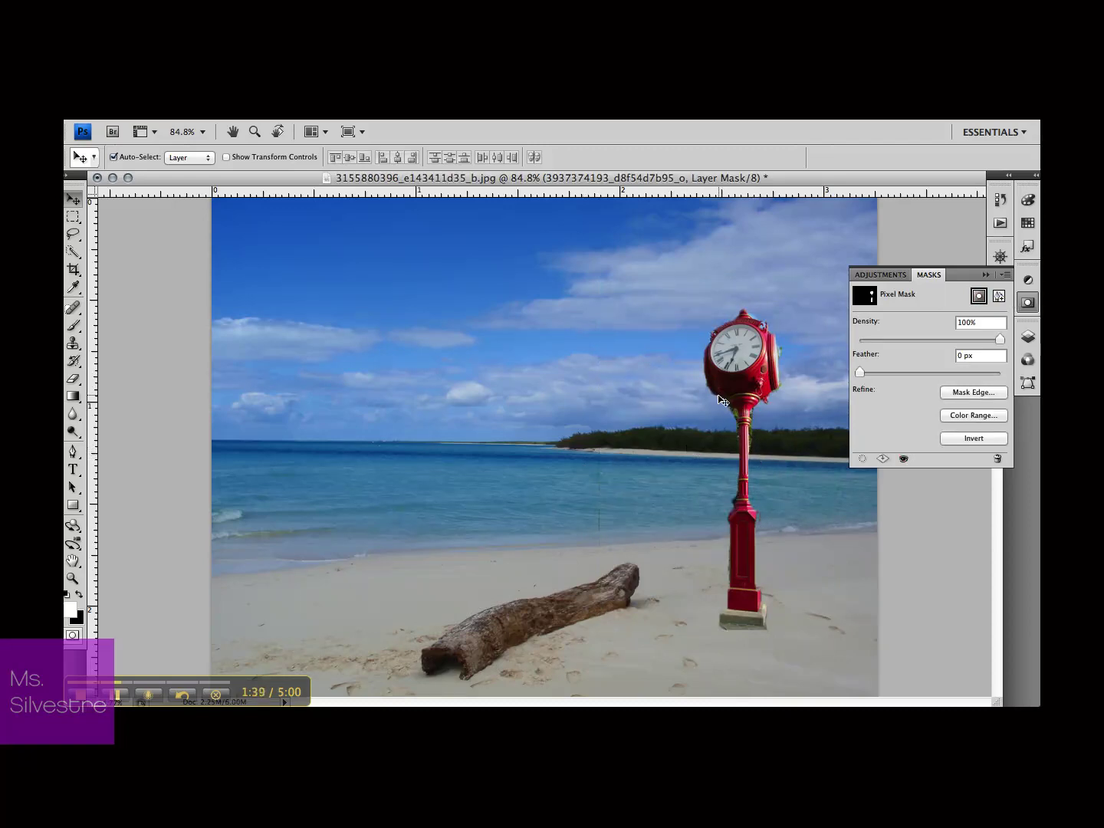
Step: Set the Brush tool to the hard round 19 px tip for painting on the clock layer's mask
{"action": "left_click", "coordinate": [1028, 335]}
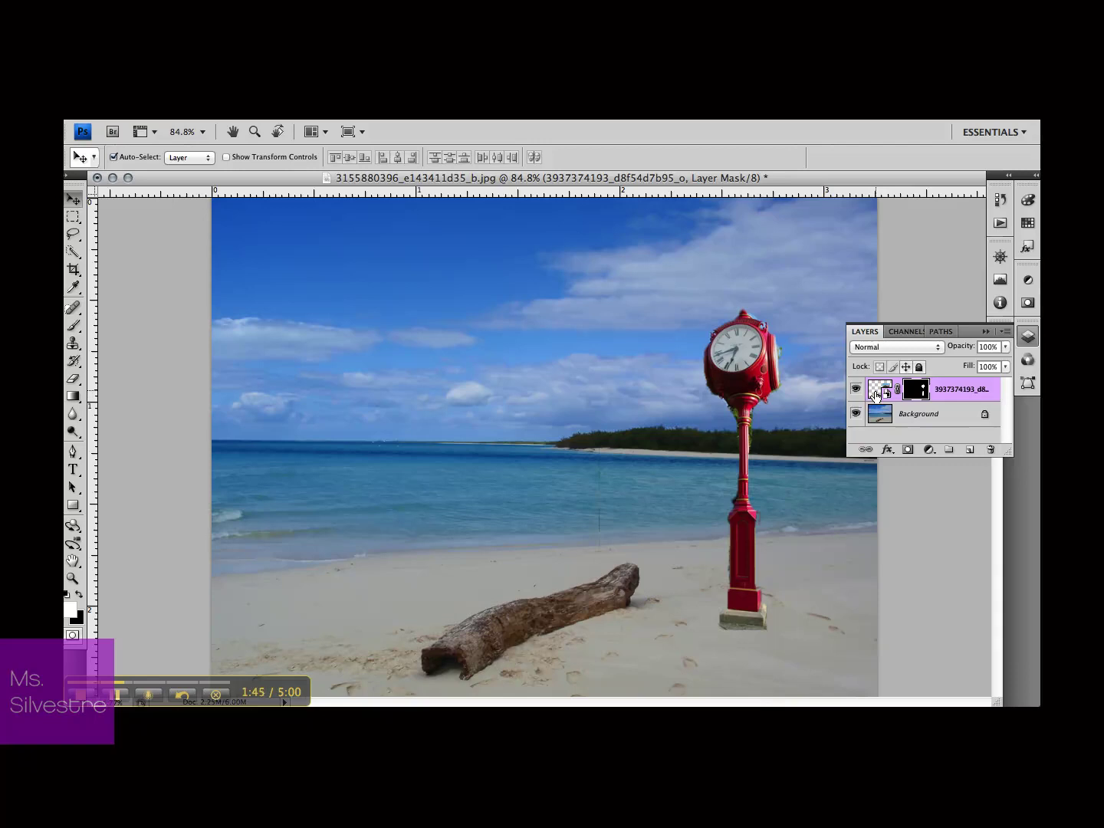
{"action": "left_click", "coordinate": [74, 328]}
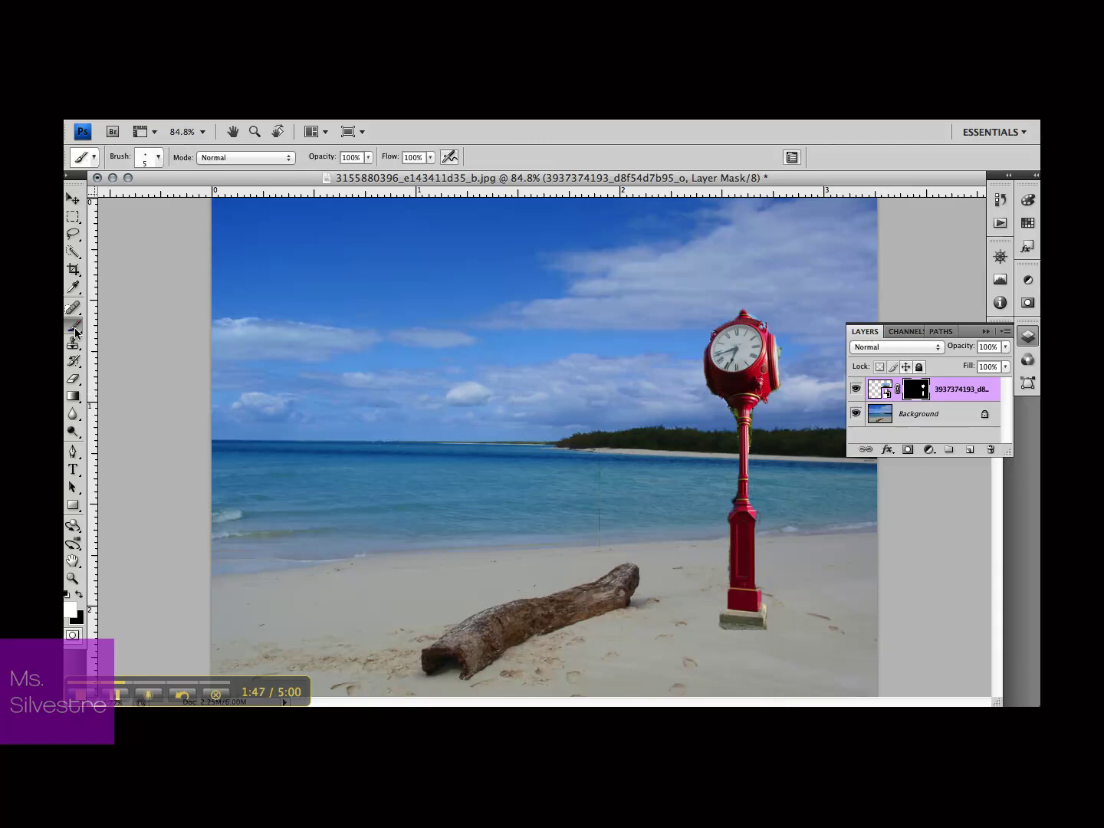
{"action": "left_click", "coordinate": [160, 158]}
{"action": "left_click", "coordinate": [210, 281]}
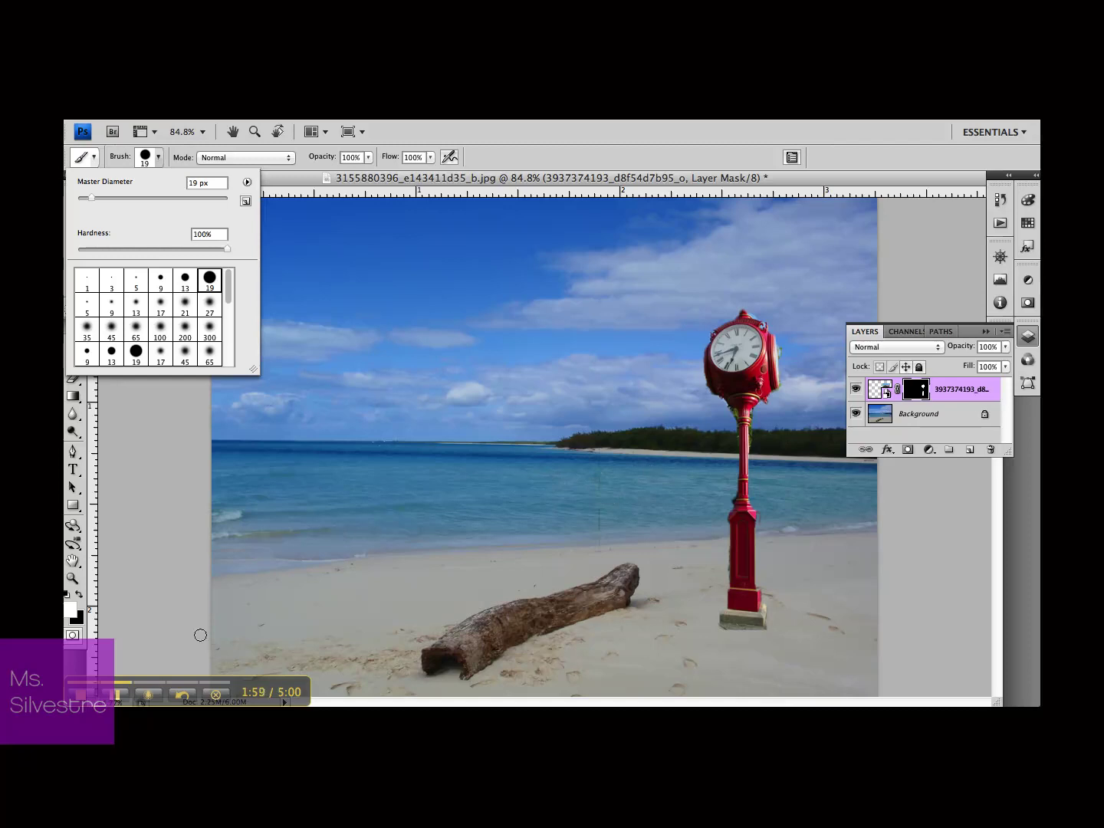
Step: Try painting white on the mask beside the clock post to reveal the hidden photo, and undo the stroke
{"action": "left_click", "coordinate": [70, 610]}
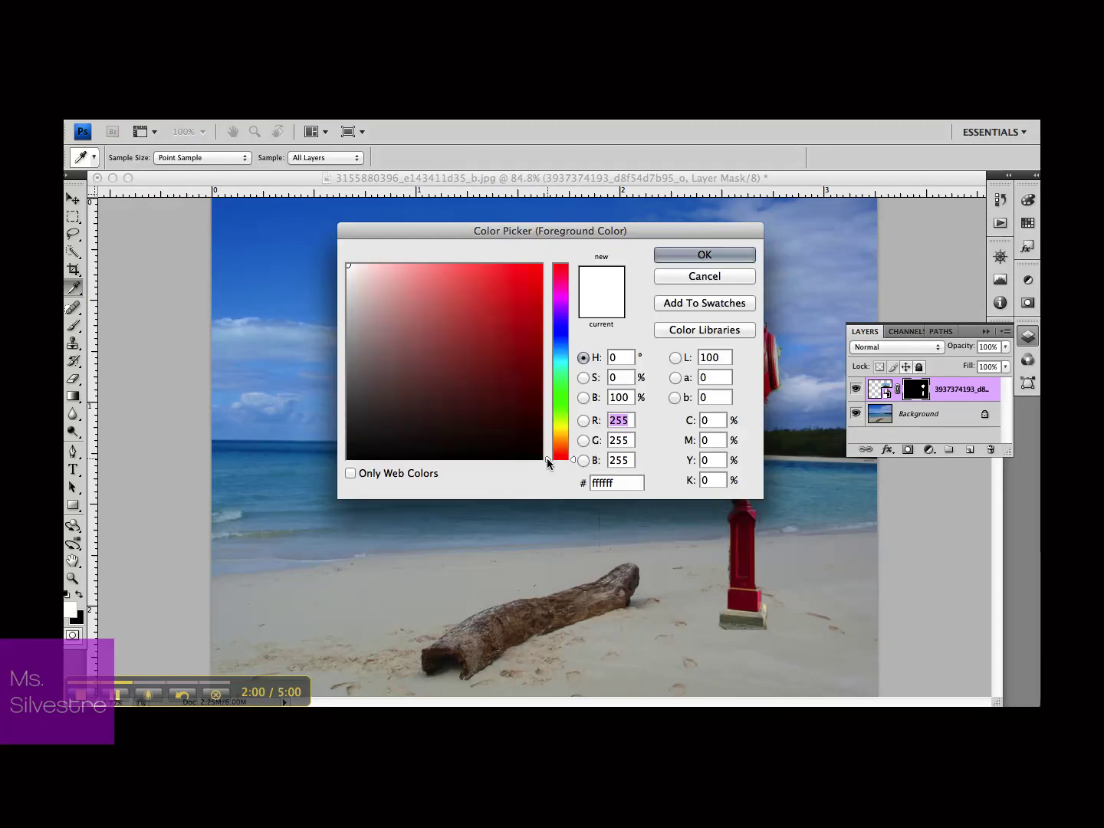
{"action": "left_click", "coordinate": [703, 254]}
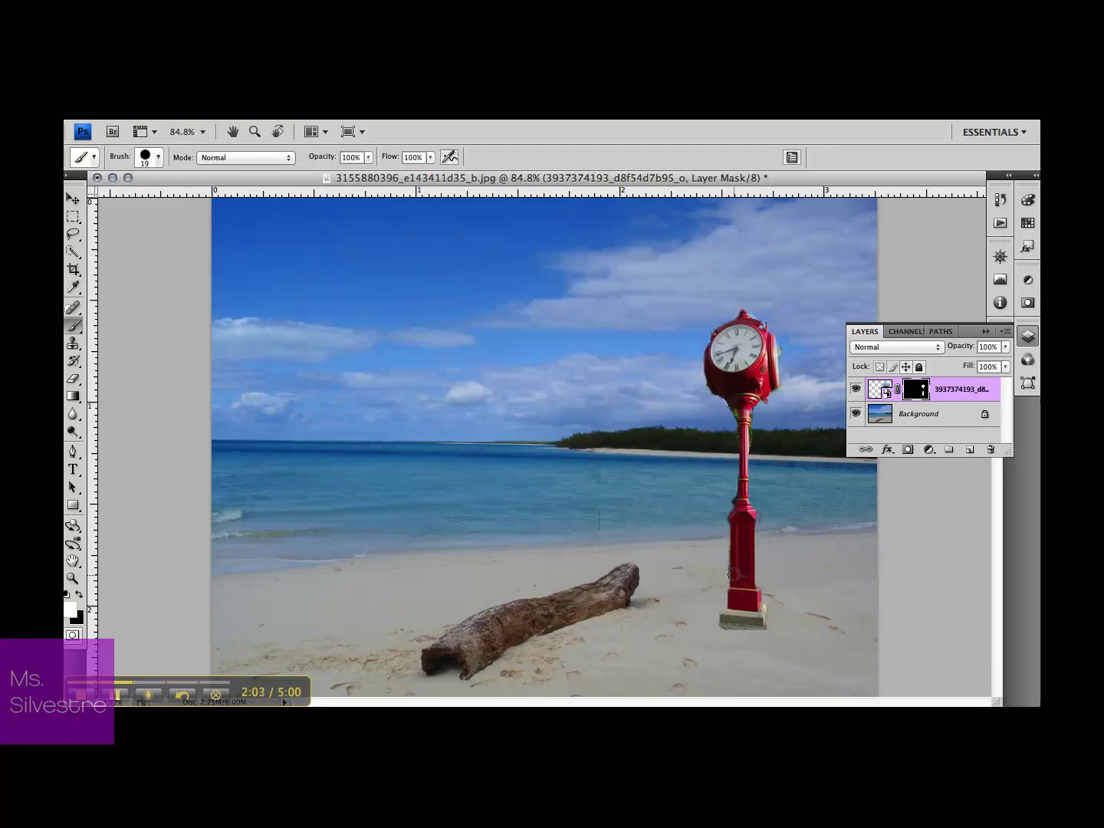
{"action": "mouse_move", "coordinate": [738, 547]}
{"action": "left_mouse_down"}
{"action": "mouse_move", "coordinate": [739, 491]}
{"action": "mouse_move", "coordinate": [701, 513]}
{"action": "mouse_move", "coordinate": [734, 488]}
{"action": "mouse_move", "coordinate": [712, 518]}
{"action": "left_mouse_up"}
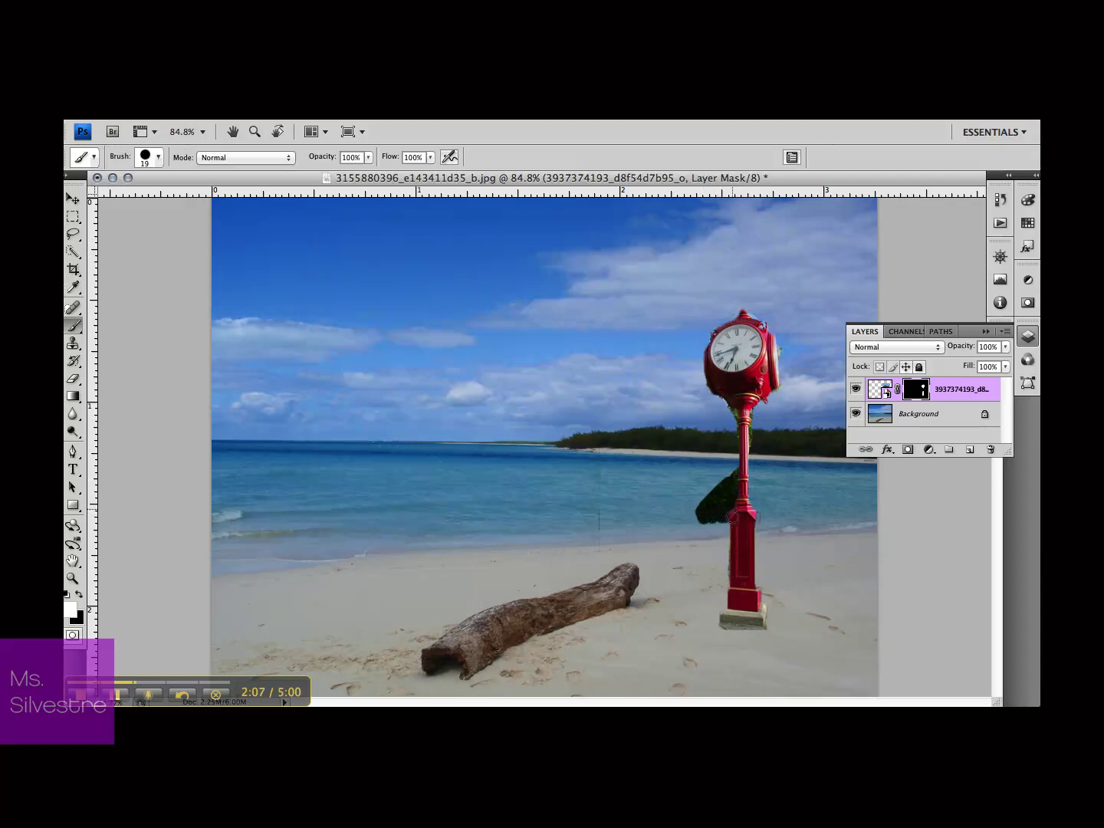
{"action": "key", "text": "ctrl+z"}
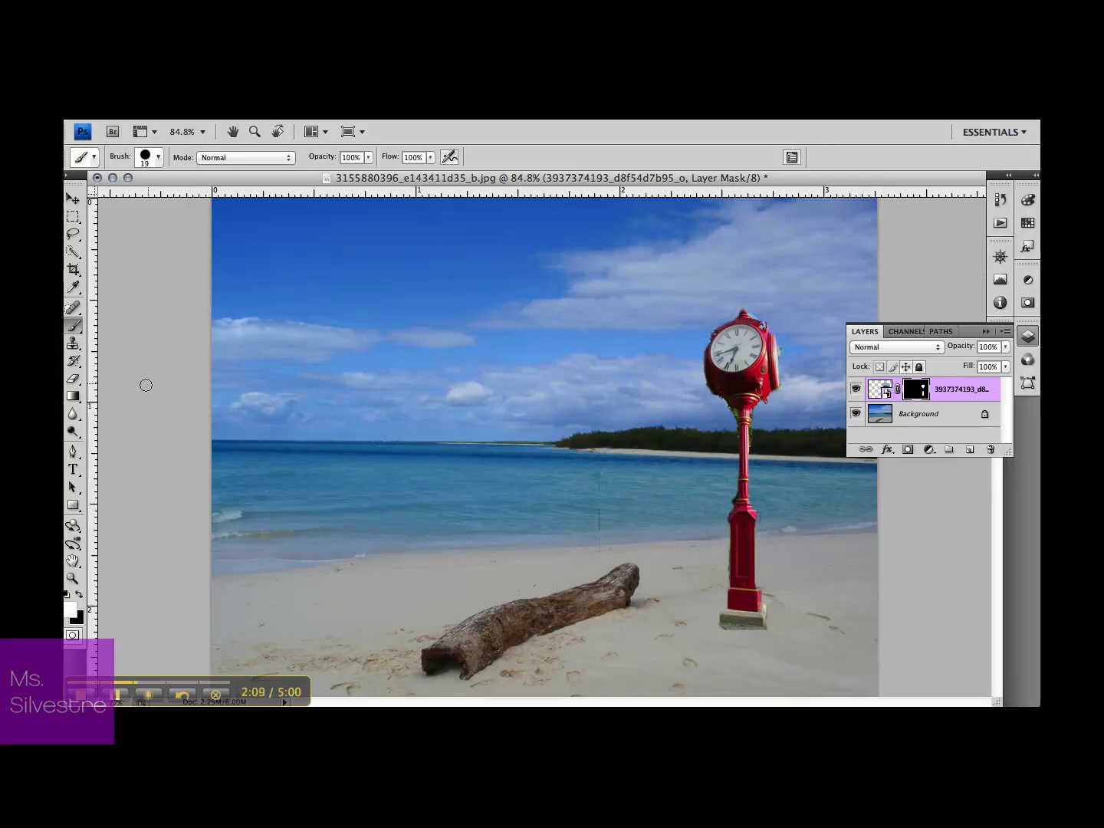
Step: Swap the foreground colour to black for hiding areas with the Brush on the clock layer's mask
{"action": "left_click", "coordinate": [72, 579]}
{"action": "left_click", "coordinate": [77, 597]}
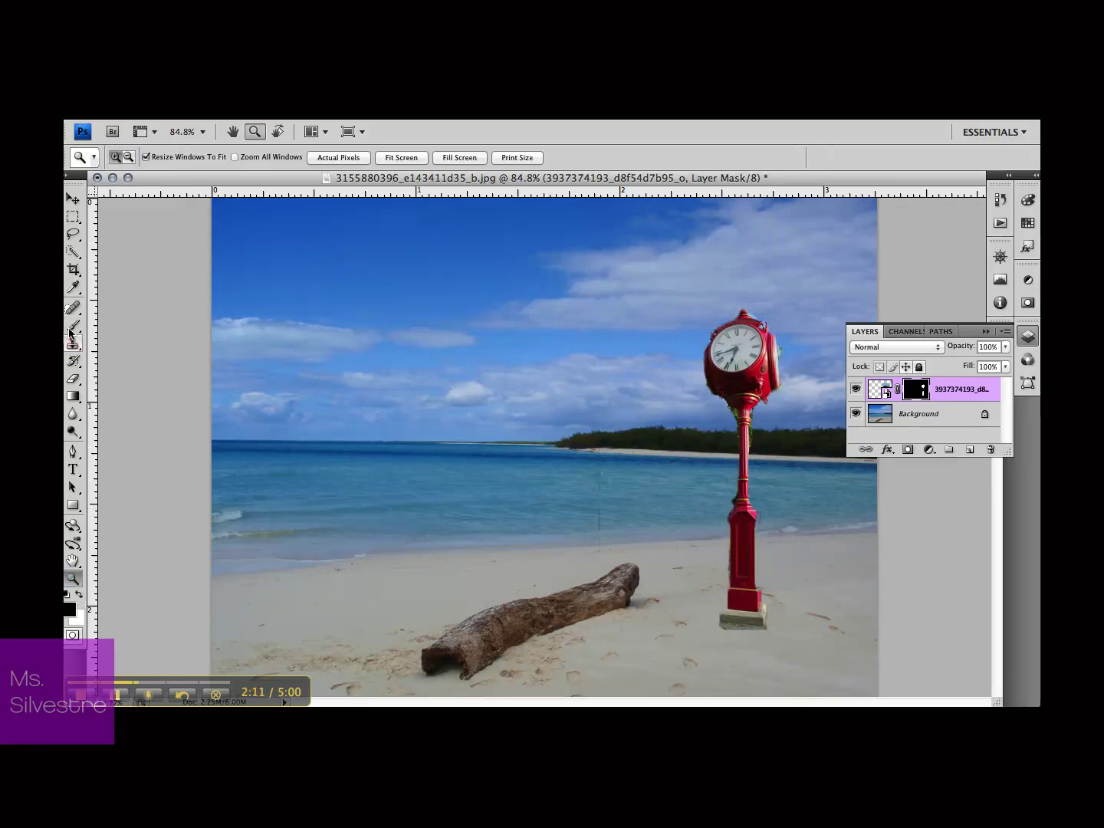
{"action": "left_click", "coordinate": [73, 326]}
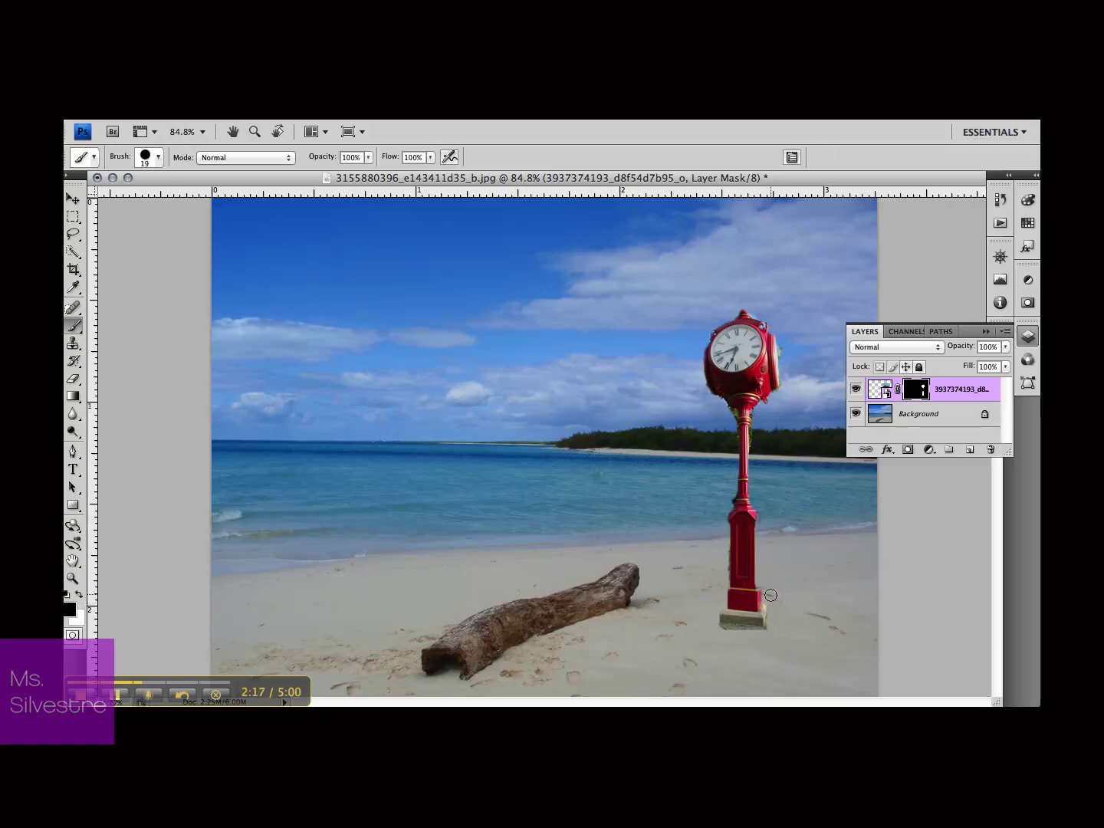
Step: Set the Brush to the hard round 3 px tip for detailed mask cleanup around the clock post
{"action": "left_click", "coordinate": [73, 578]}
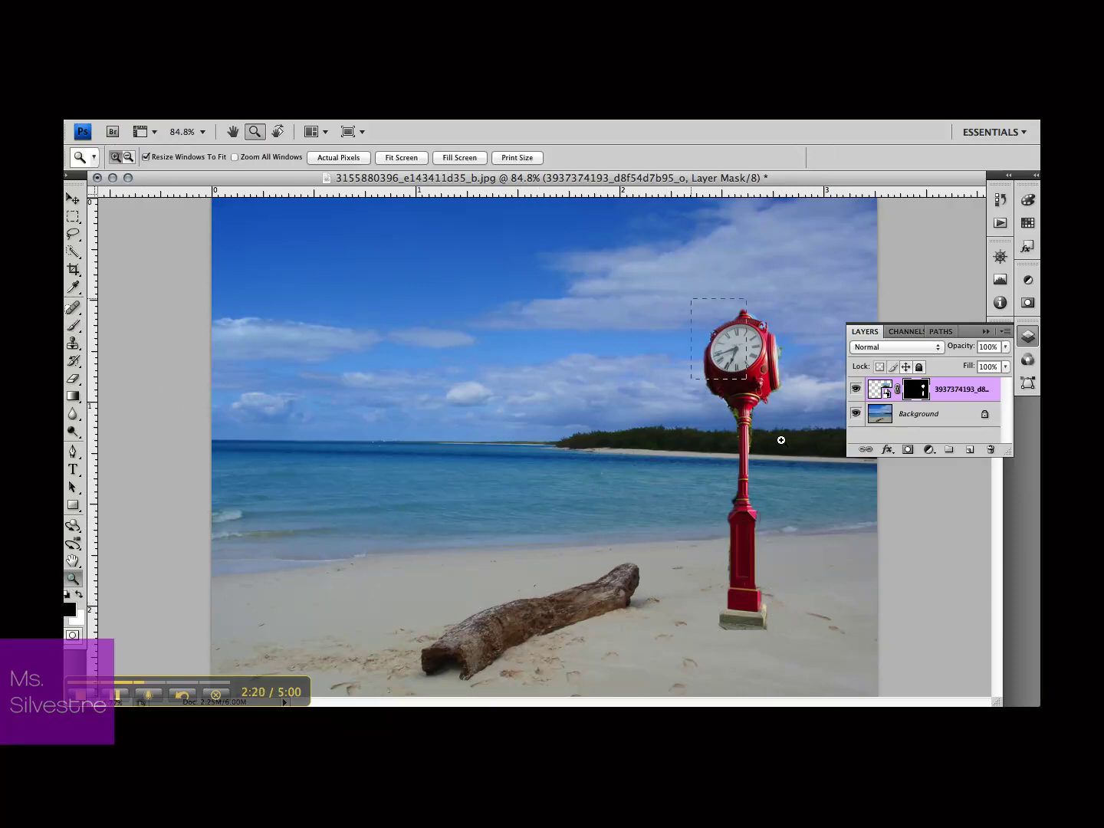
{"action": "left_click", "coordinate": [782, 441]}
{"action": "left_click", "coordinate": [754, 400]}
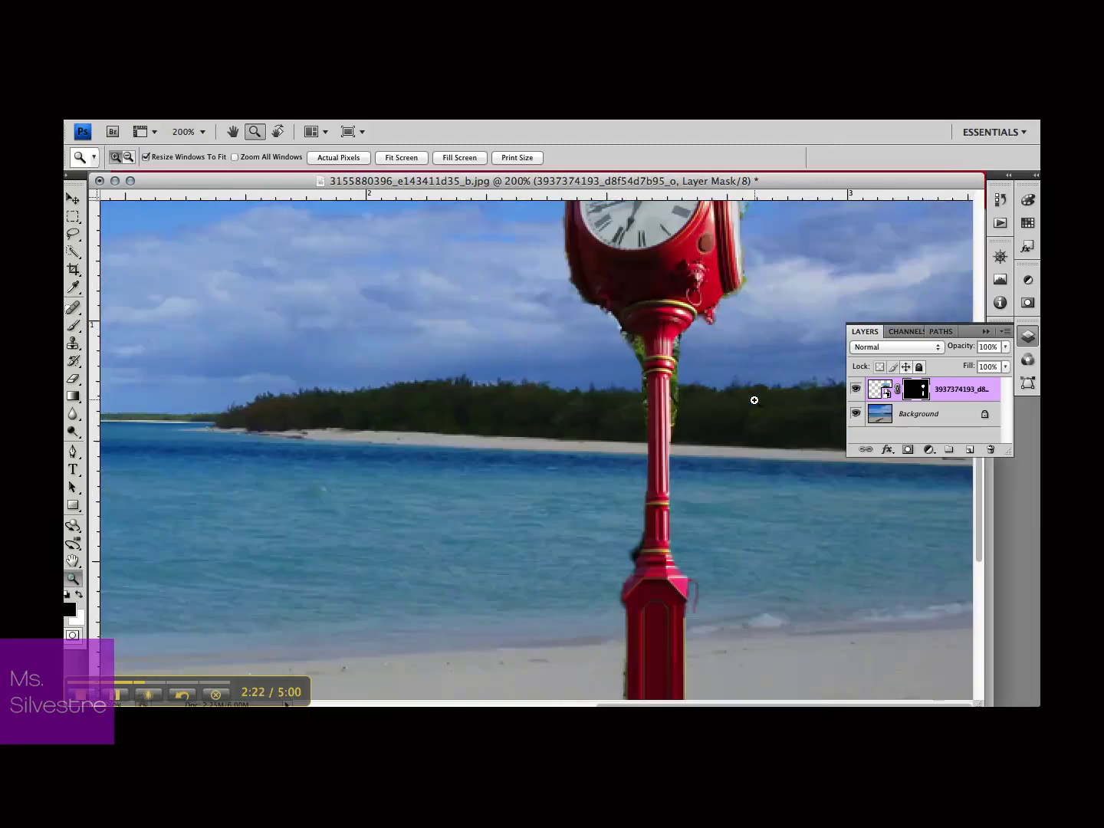
{"action": "left_click", "coordinate": [703, 441]}
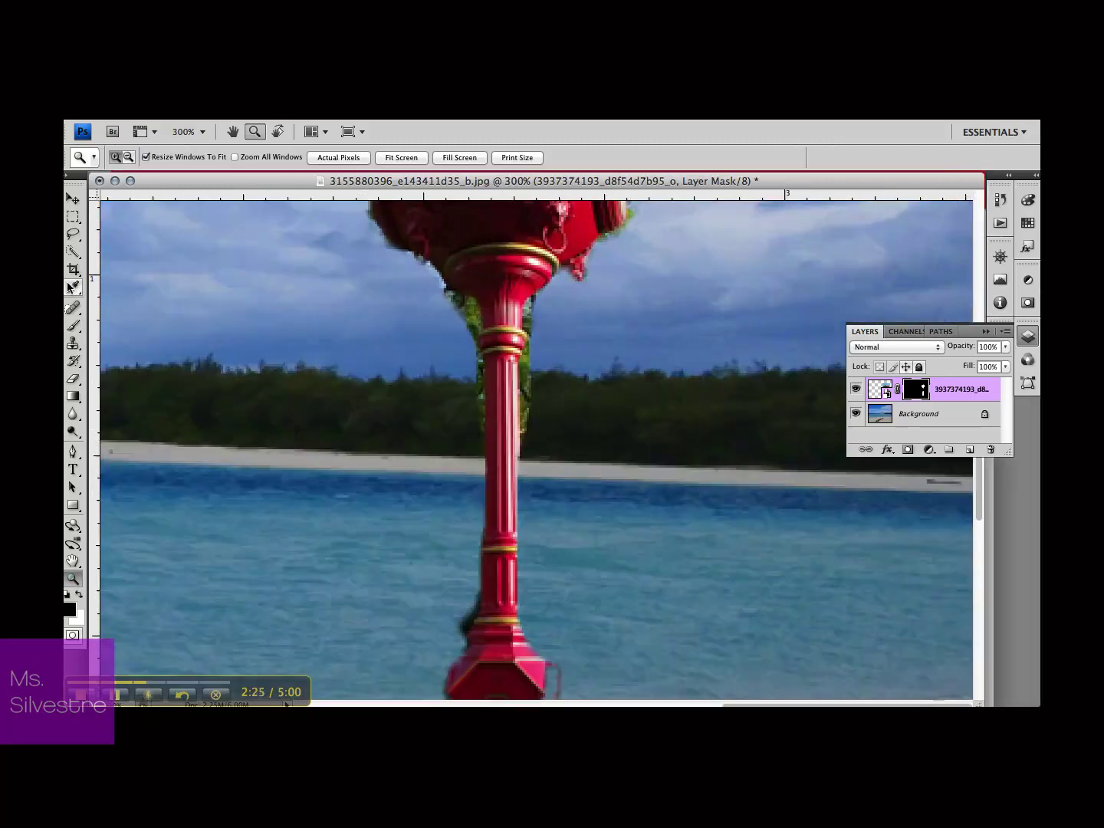
{"action": "left_click", "coordinate": [73, 325]}
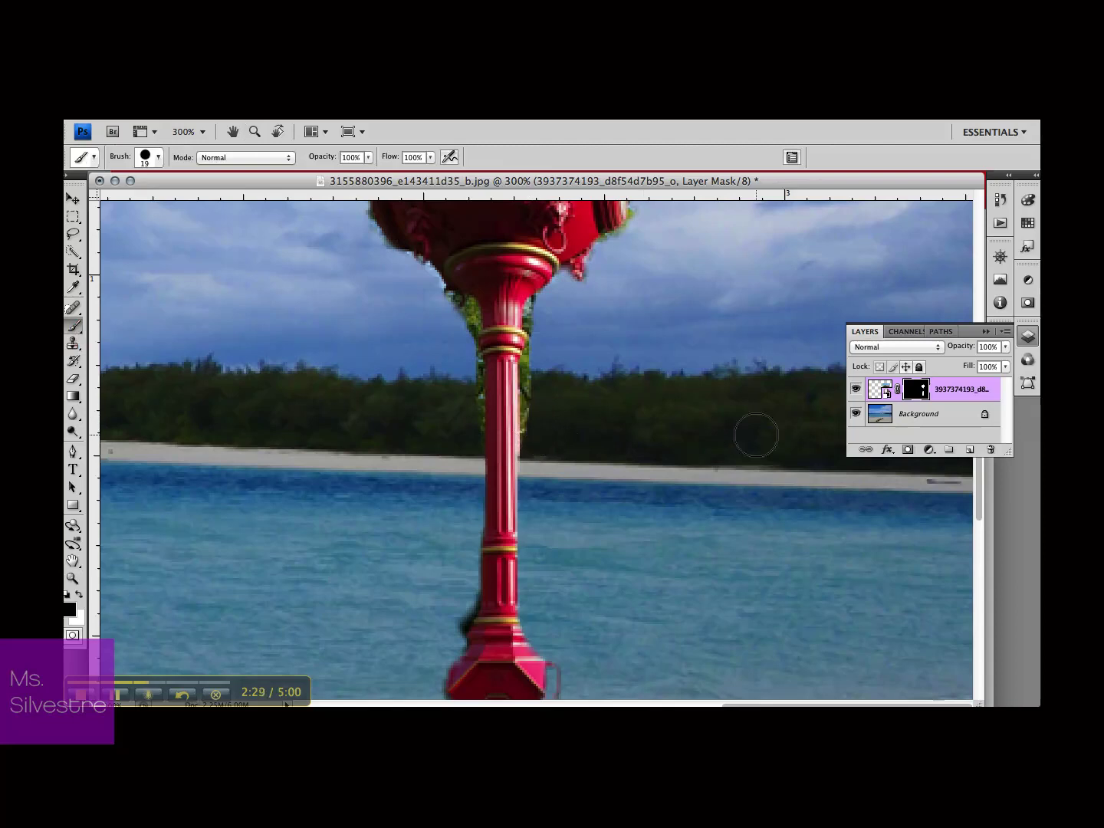
{"action": "left_click", "coordinate": [158, 157]}
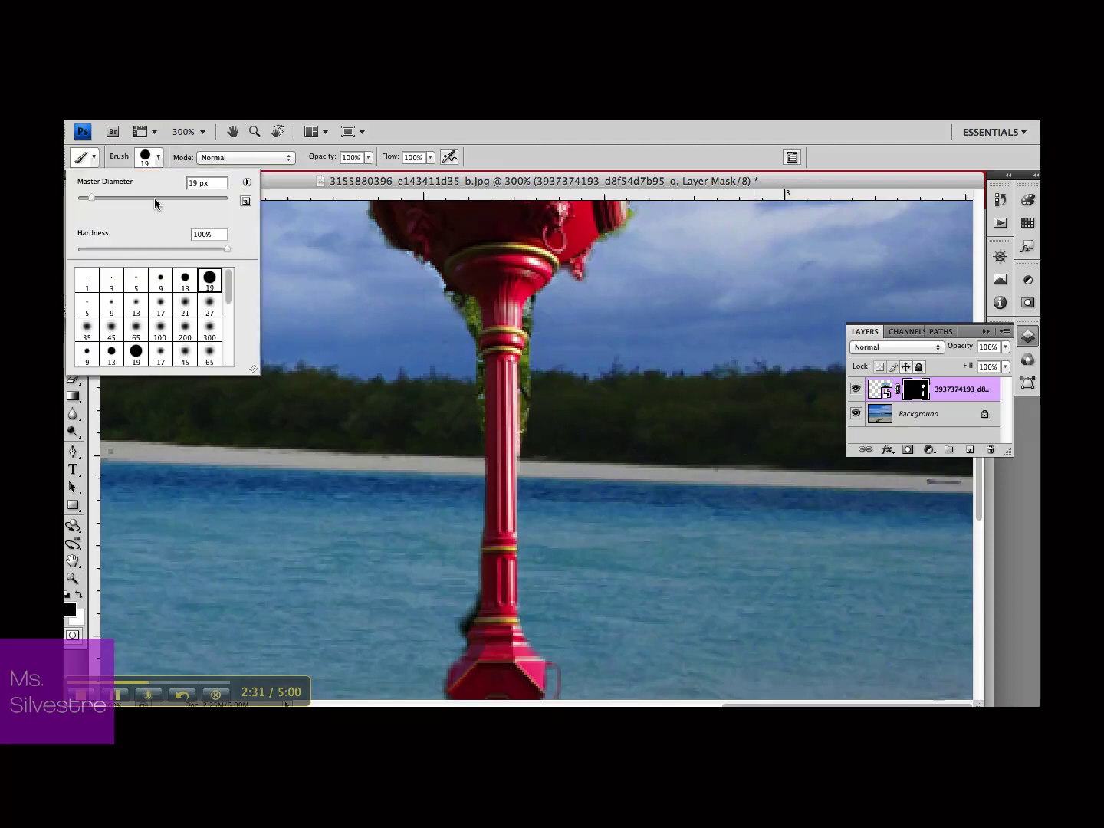
{"action": "left_click", "coordinate": [111, 279]}
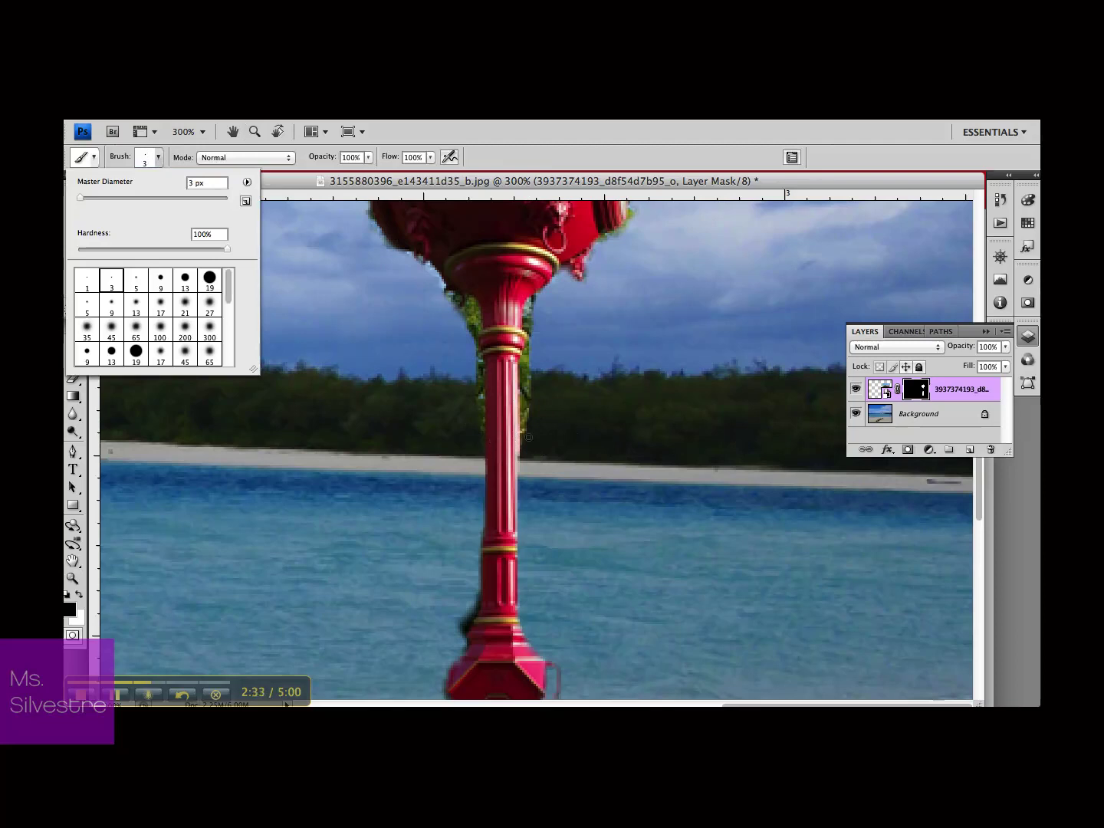
Step: Clean up the mask edges along the clock post and head by hiding the leftover green fringe, swapping foreground and background colours as needed
{"action": "left_click", "coordinate": [528, 443]}
{"action": "mouse_move", "coordinate": [525, 414]}
{"action": "left_mouse_down"}
{"action": "mouse_move", "coordinate": [526, 374]}
{"action": "mouse_move", "coordinate": [525, 424]}
{"action": "mouse_move", "coordinate": [522, 359]}
{"action": "left_mouse_up"}
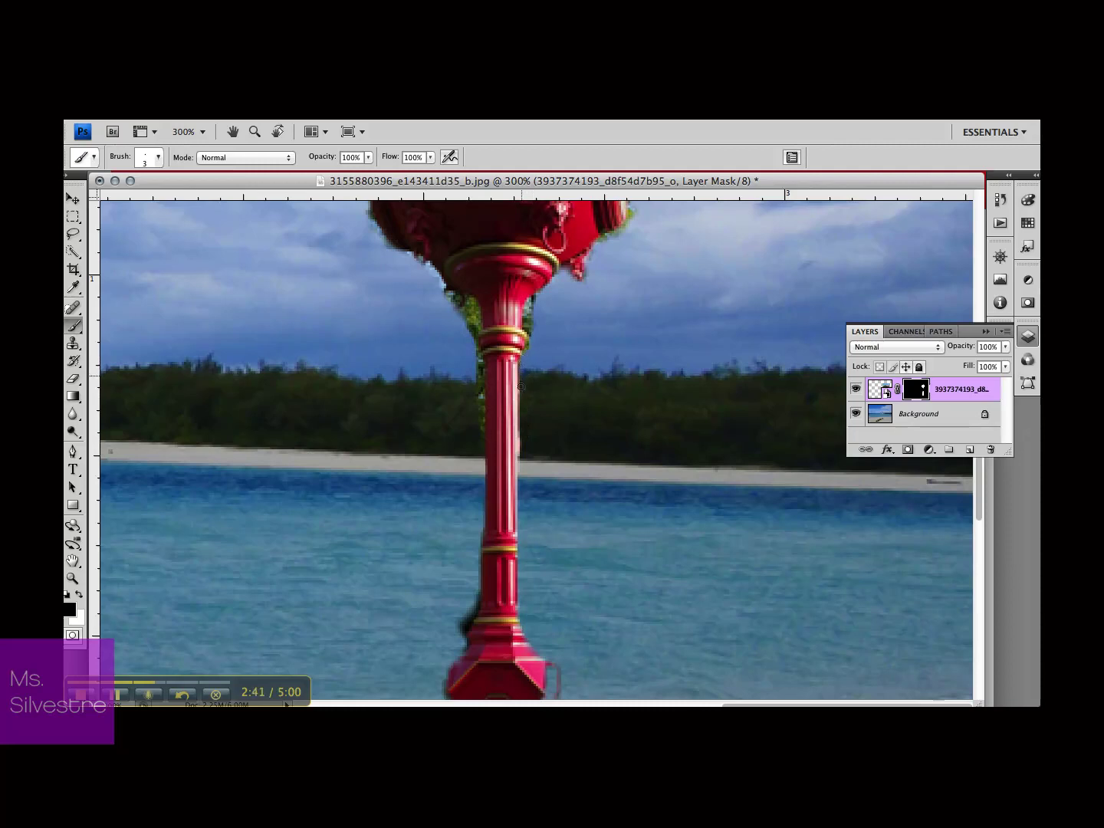
{"action": "mouse_move", "coordinate": [531, 308]}
{"action": "left_mouse_down"}
{"action": "mouse_move", "coordinate": [526, 300]}
{"action": "mouse_move", "coordinate": [527, 323]}
{"action": "left_mouse_up"}
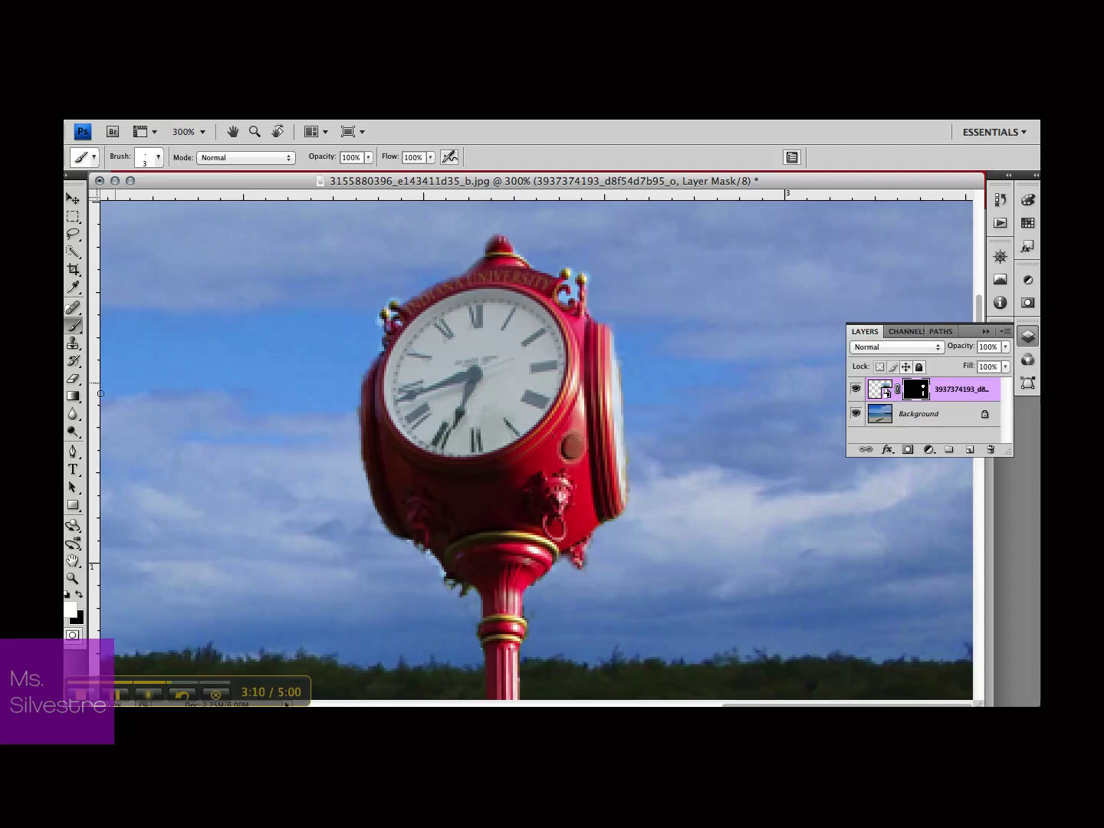
{"action": "key", "text": "x"}
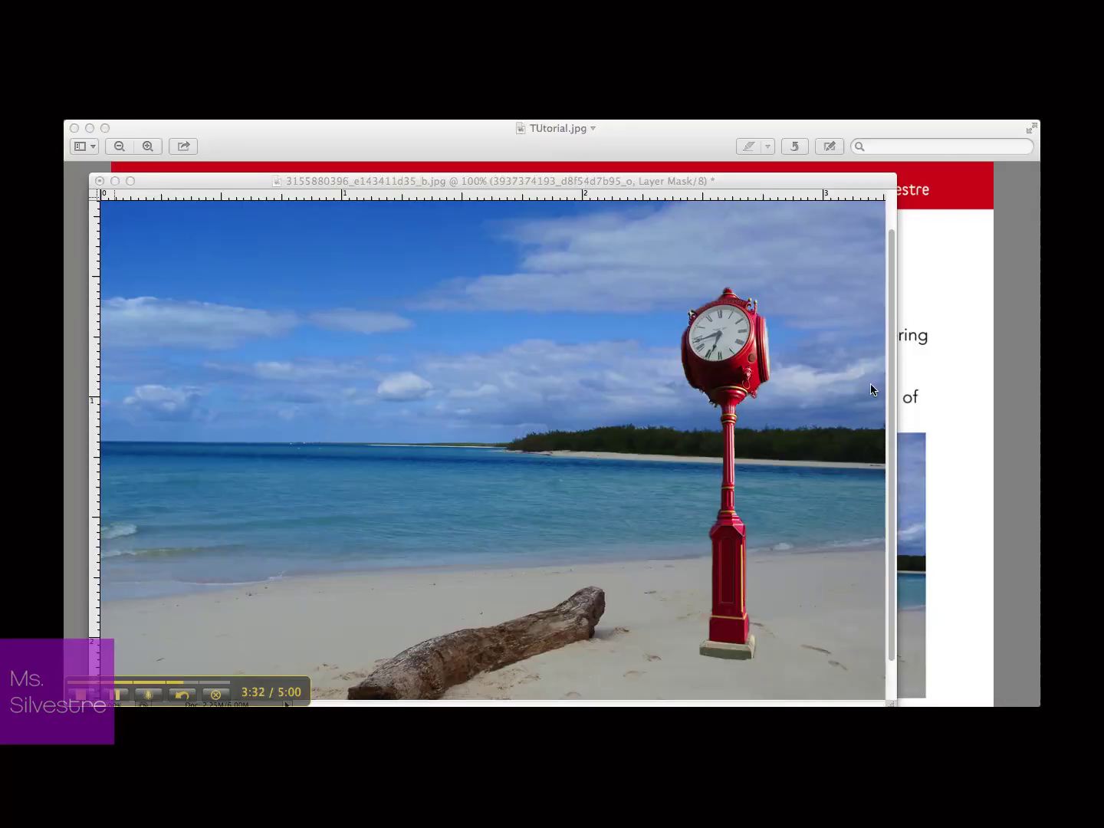
Step: Return to Photoshop and feather the clock layer's mask by 1 px
{"action": "left_click", "coordinate": [786, 348]}
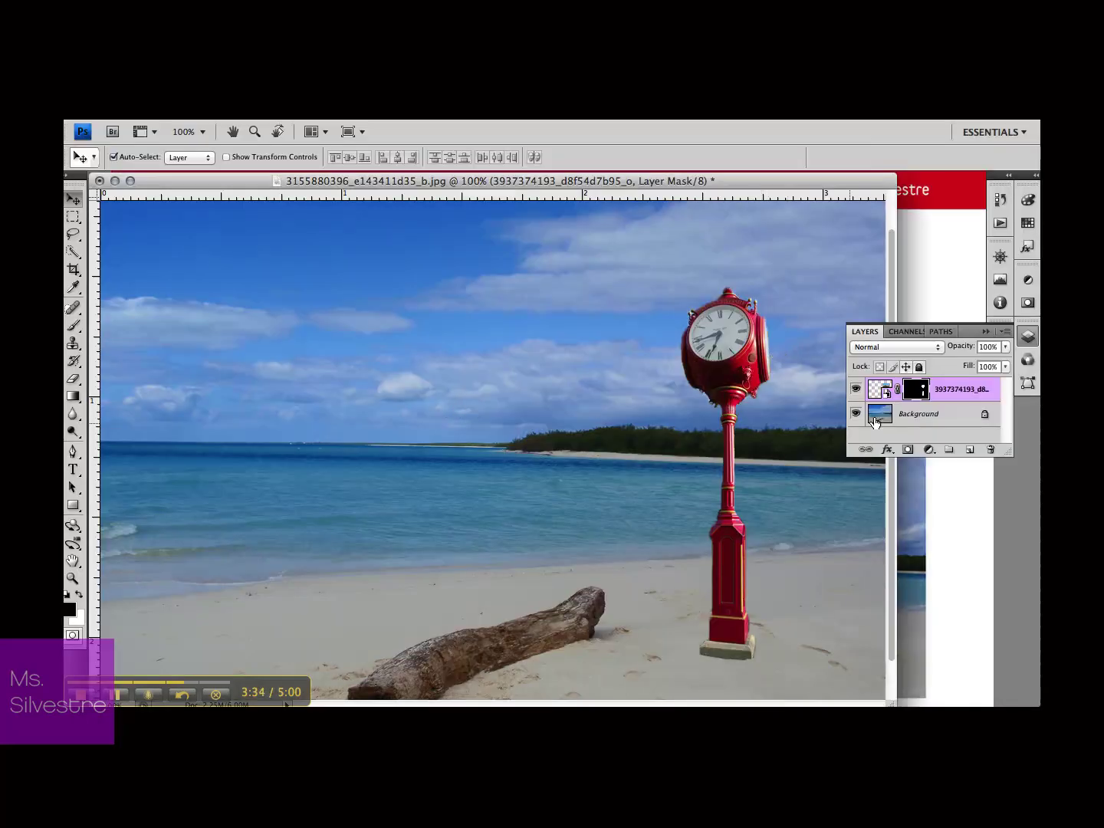
{"action": "left_click", "coordinate": [987, 332]}
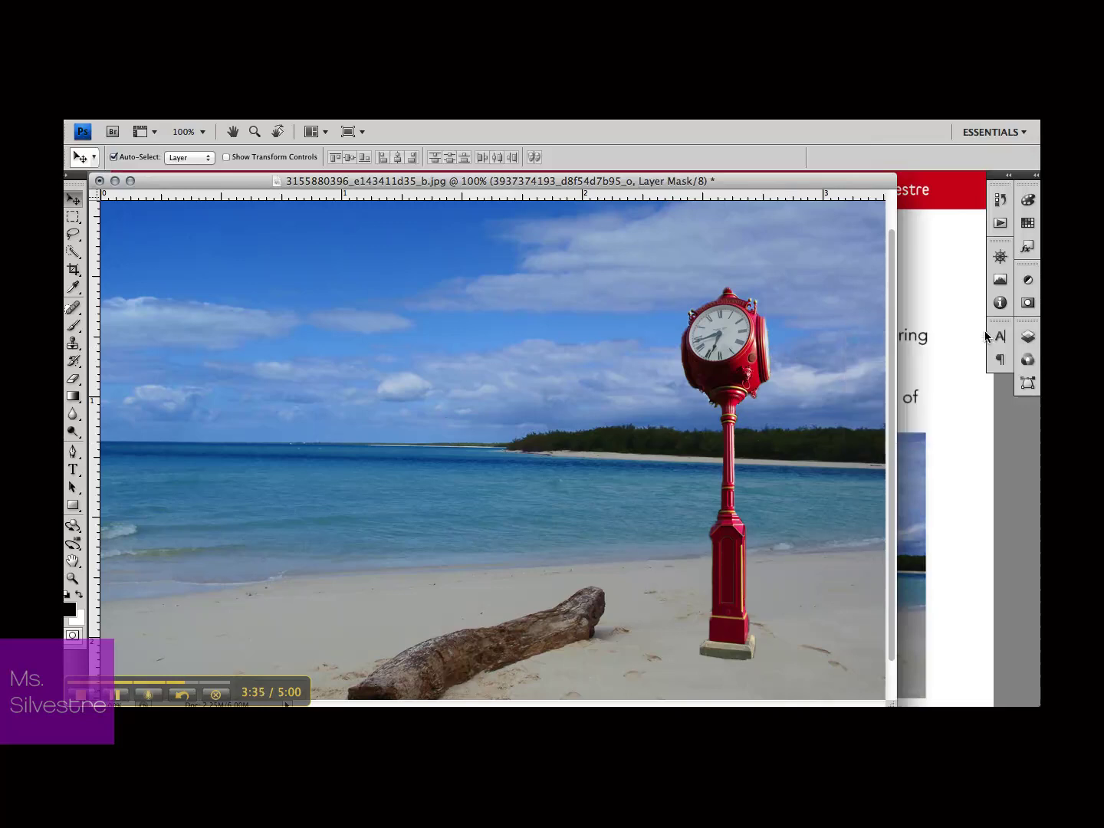
{"action": "left_click", "coordinate": [1027, 302]}
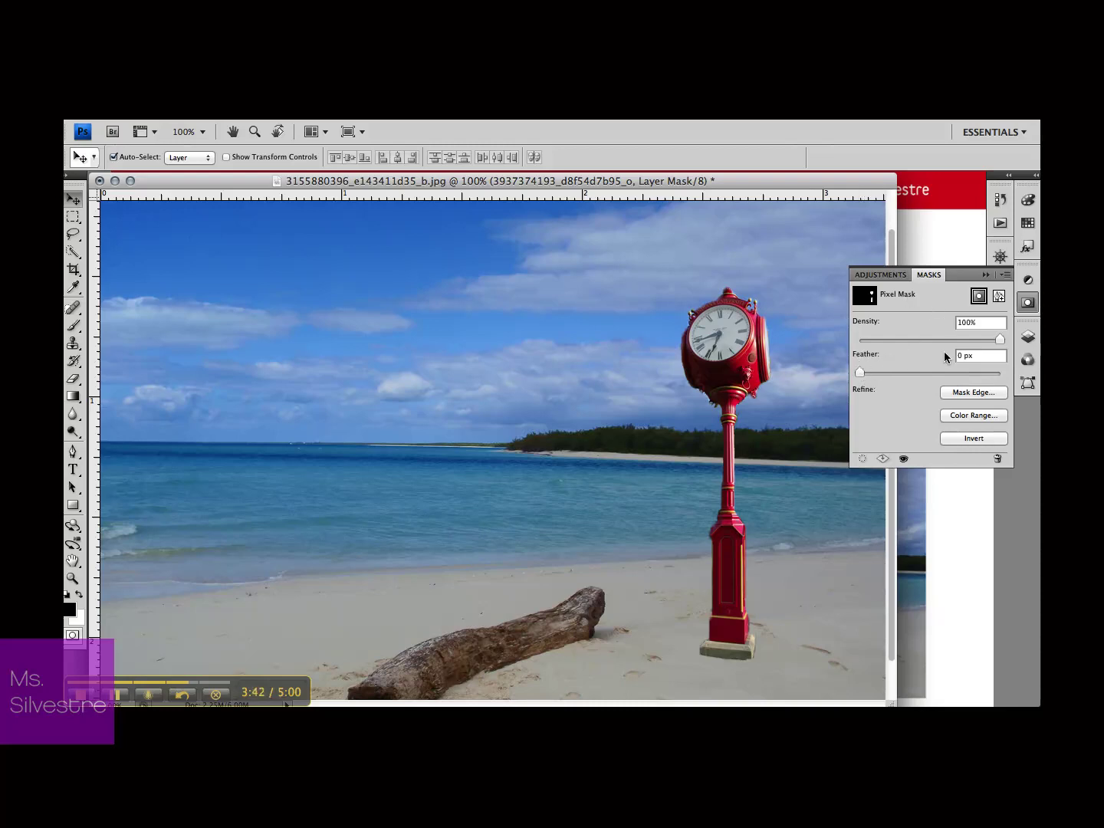
{"action": "mouse_move", "coordinate": [860, 375]}
{"action": "left_mouse_down"}
{"action": "mouse_move", "coordinate": [942, 376]}
{"action": "mouse_move", "coordinate": [856, 382]}
{"action": "mouse_move", "coordinate": [867, 381]}
{"action": "left_mouse_up"}
Step: Refine the clock mask's edge with Radius 6.0 px, Contrast 45%, Smooth 28 and Contract/Expand -1%
{"action": "left_click", "coordinate": [960, 397]}
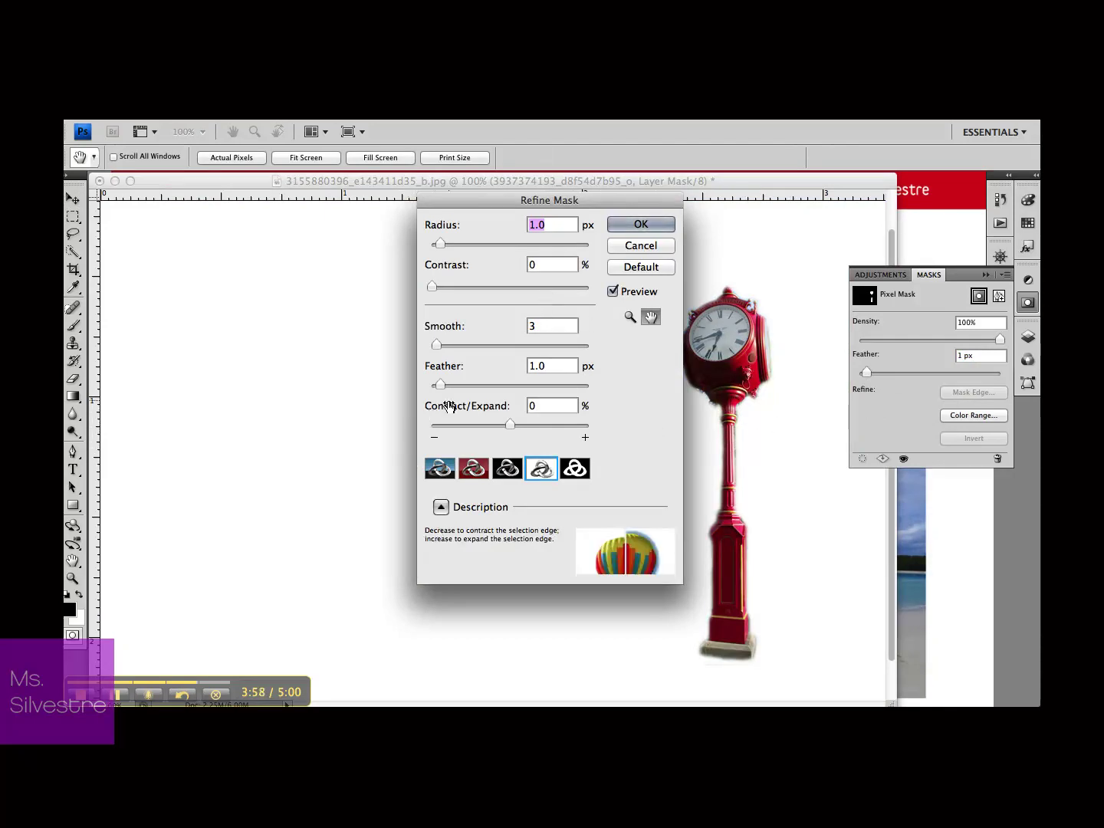
{"action": "left_click_drag", "start_coordinate": [510, 426], "coordinate": [462, 432]}
{"action": "mouse_move", "coordinate": [511, 433]}
{"action": "left_mouse_down"}
{"action": "mouse_move", "coordinate": [566, 434]}
{"action": "mouse_move", "coordinate": [509, 430]}
{"action": "left_mouse_up"}
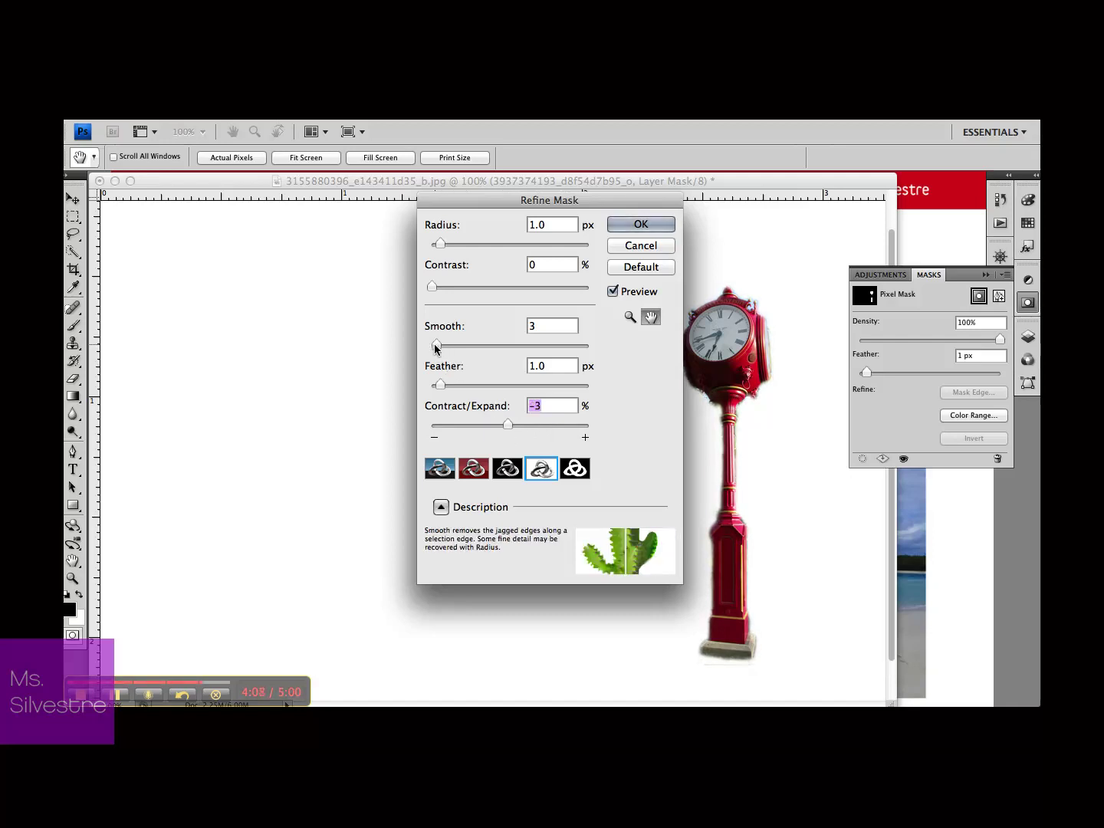
{"action": "left_click_drag", "start_coordinate": [435, 345], "coordinate": [476, 345]}
{"action": "mouse_move", "coordinate": [506, 427]}
{"action": "left_mouse_down"}
{"action": "mouse_move", "coordinate": [496, 427]}
{"action": "mouse_move", "coordinate": [513, 427]}
{"action": "left_mouse_up"}
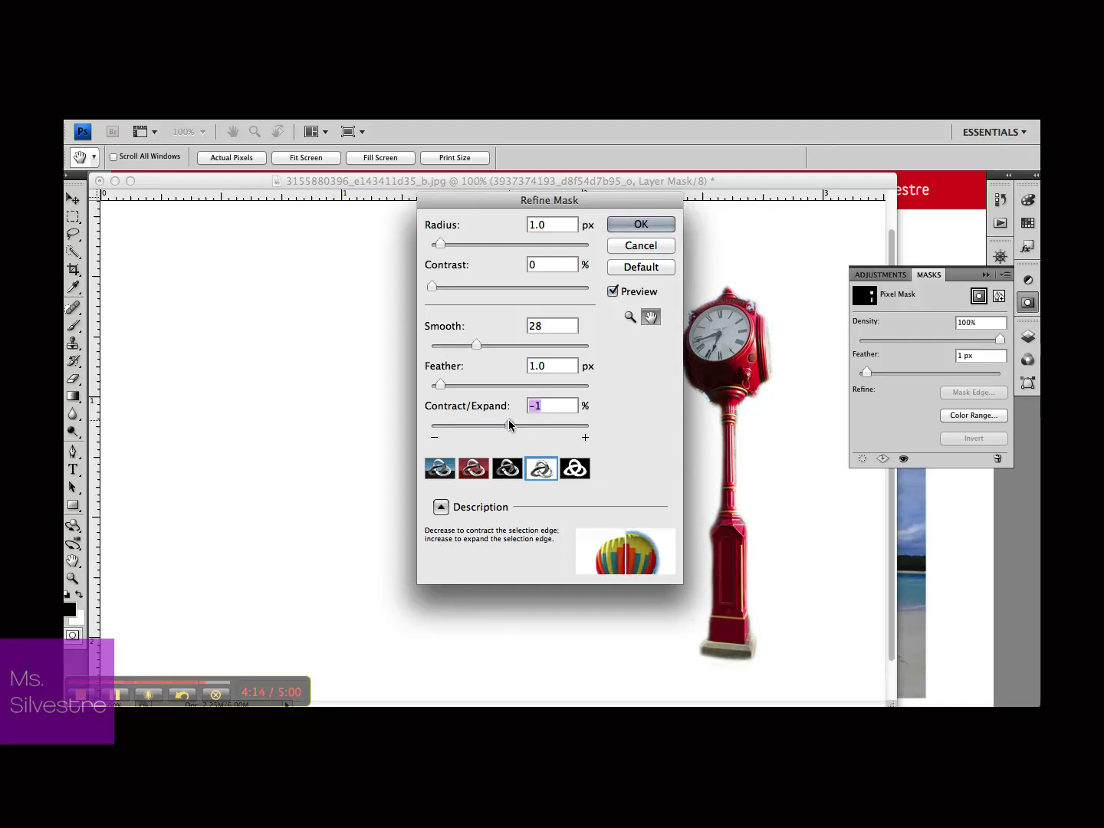
{"action": "left_click_drag", "start_coordinate": [433, 287], "coordinate": [501, 291]}
{"action": "left_click_drag", "start_coordinate": [439, 244], "coordinate": [477, 244]}
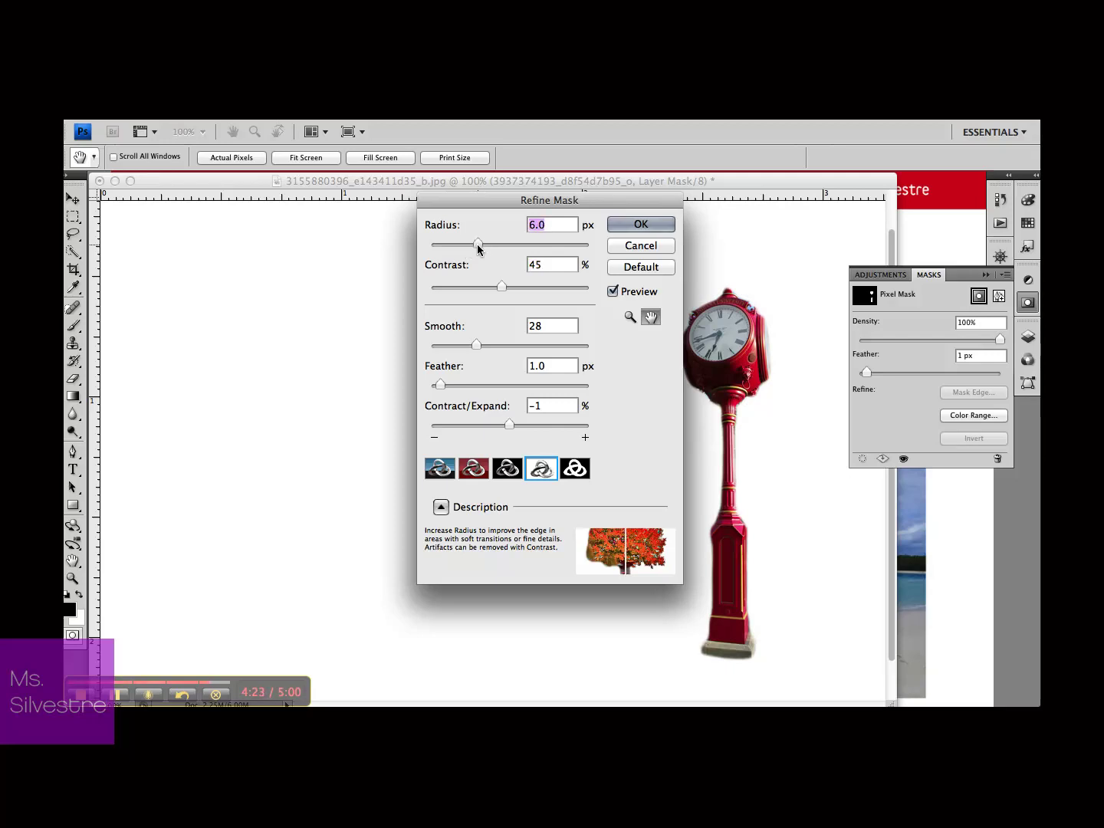
{"action": "left_click", "coordinate": [639, 222]}
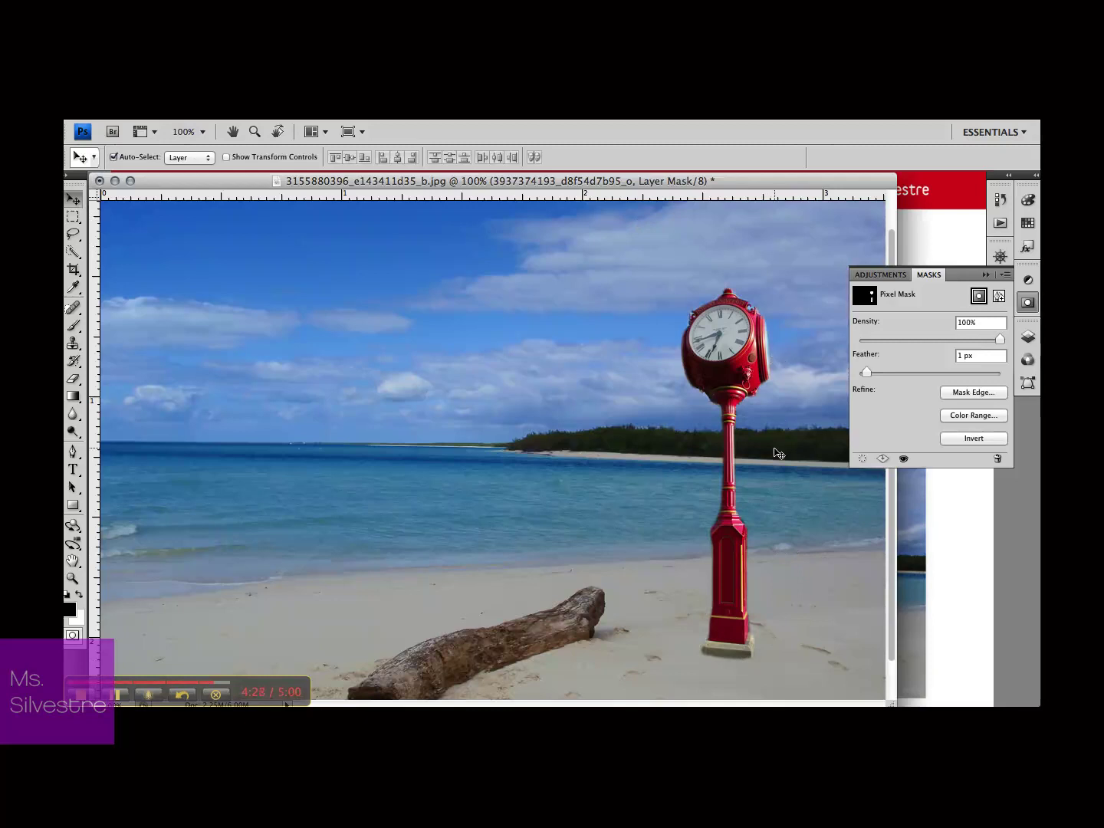
Step: Restore the clipped gold-tipped ornaments on the clock head's upper right by painting white on the layer mask with the 3 px Brush
{"action": "key", "text": "ctrl+0"}
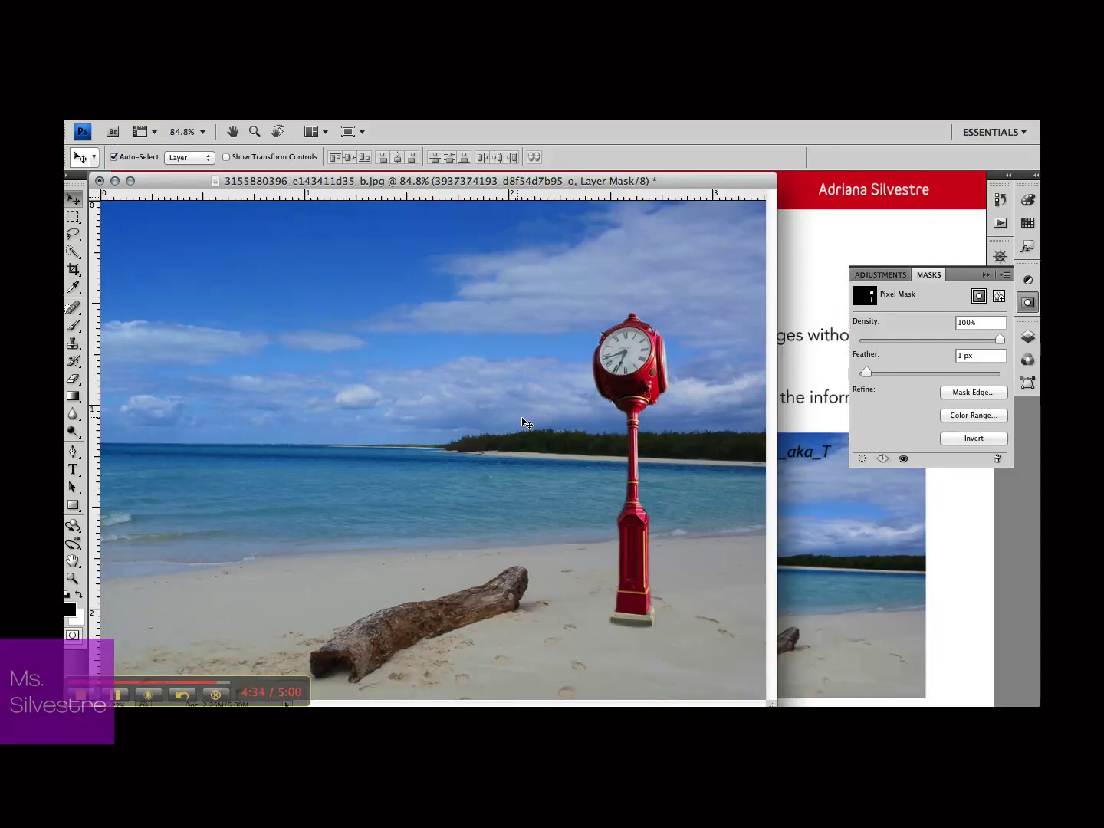
{"action": "left_click", "coordinate": [73, 579]}
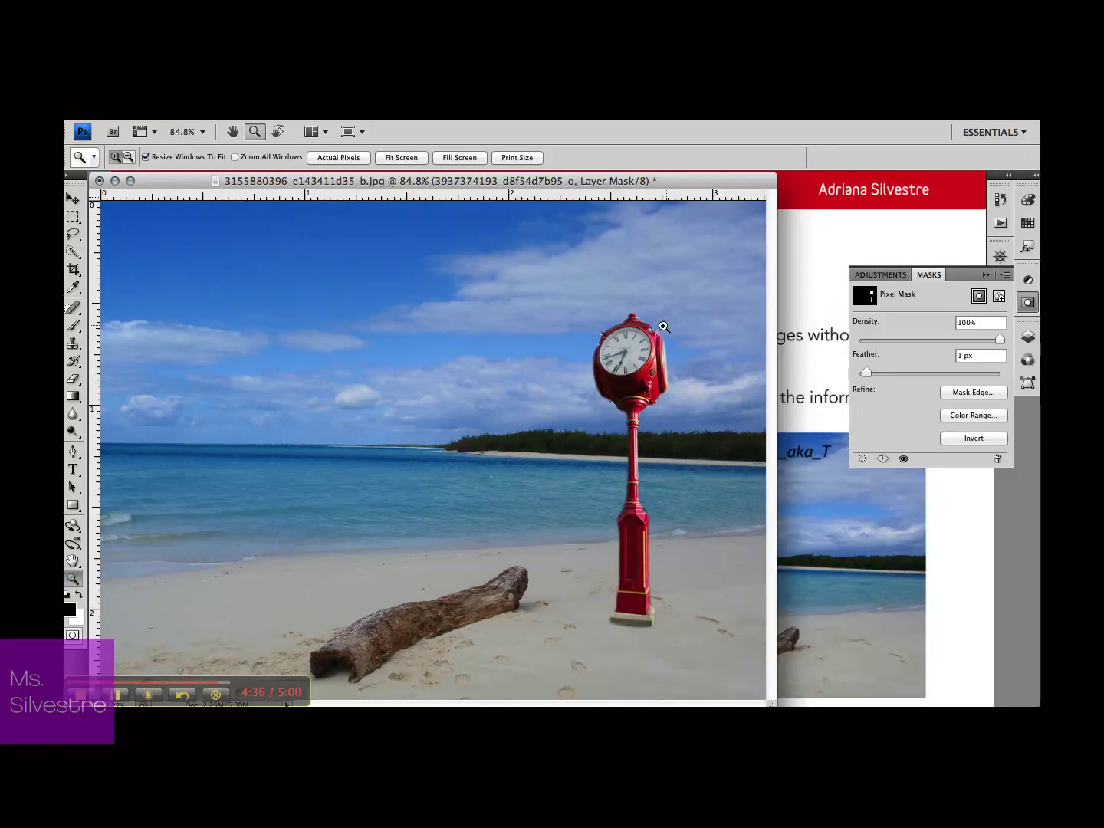
{"action": "left_click_drag", "start_coordinate": [673, 365], "coordinate": [686, 369]}
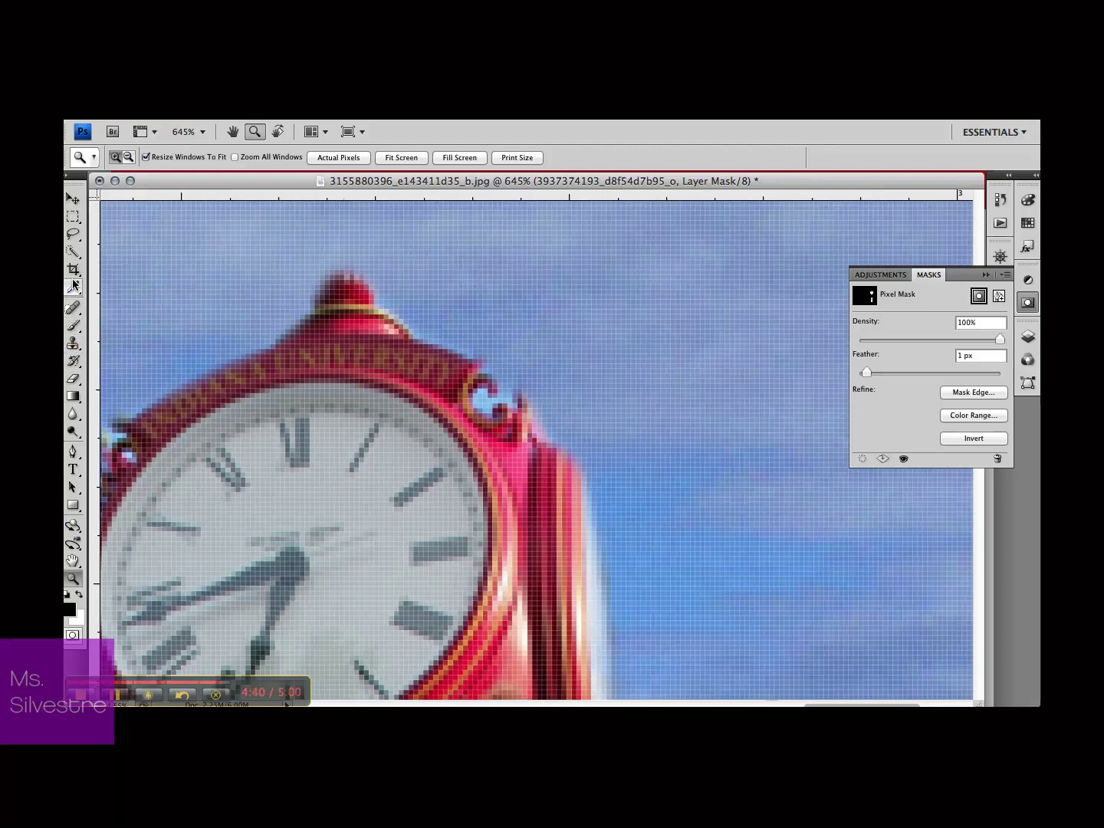
{"action": "left_click", "coordinate": [74, 325]}
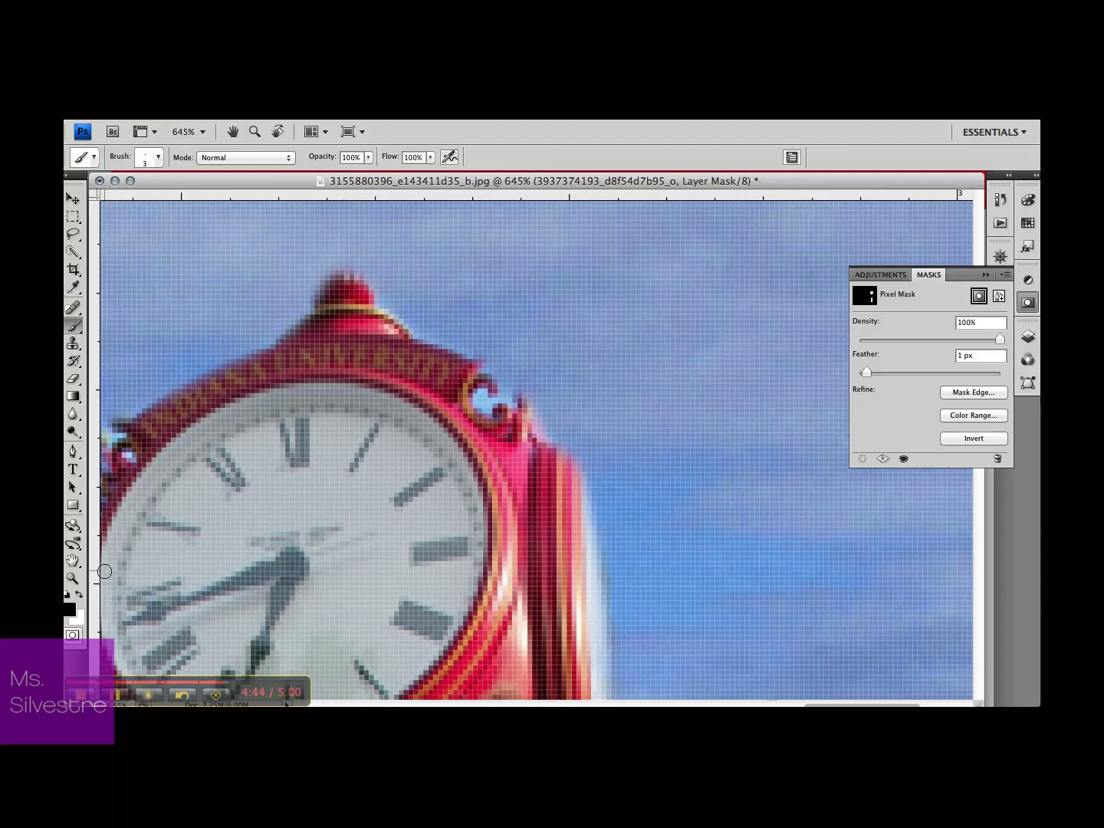
{"action": "left_click", "coordinate": [80, 595]}
{"action": "mouse_move", "coordinate": [525, 397]}
{"action": "left_mouse_down"}
{"action": "mouse_move", "coordinate": [521, 359]}
{"action": "mouse_move", "coordinate": [489, 362]}
{"action": "mouse_move", "coordinate": [488, 349]}
{"action": "left_mouse_up"}
{"action": "key", "text": "super+minus"}
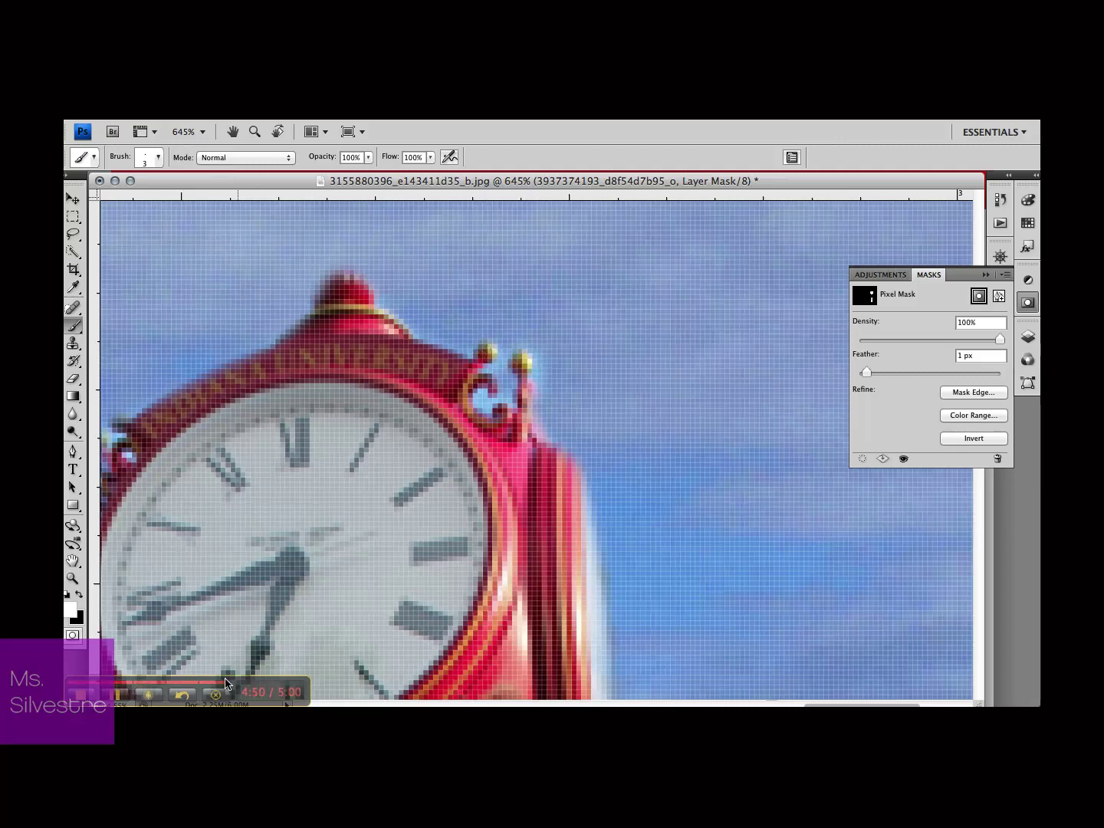